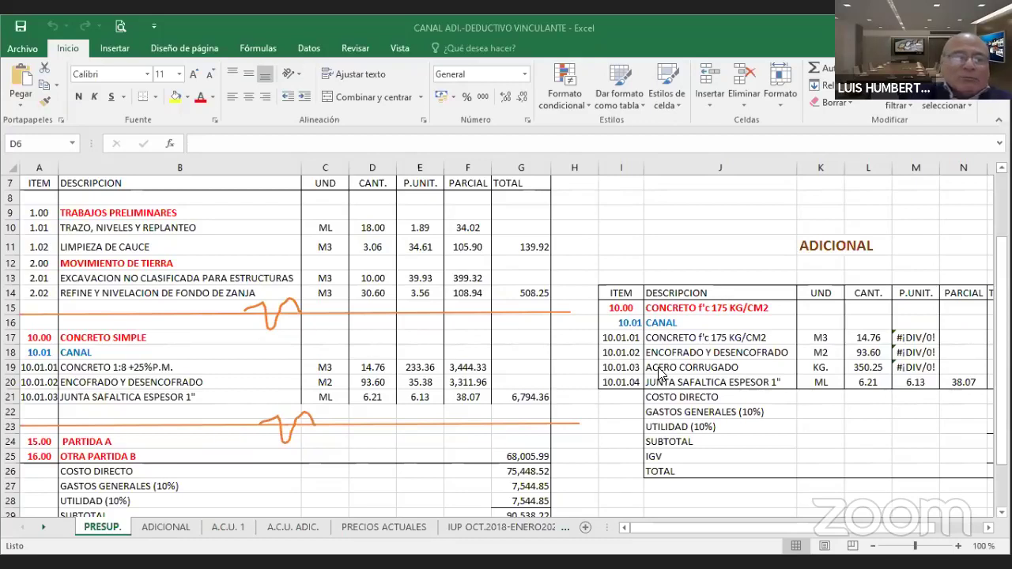
Step: Examine the labour unit prices in E21:E24 of the concrete cost analysis on the A.C.U. ADIC. sheet
{"action": "left_click", "coordinate": [289, 530]}
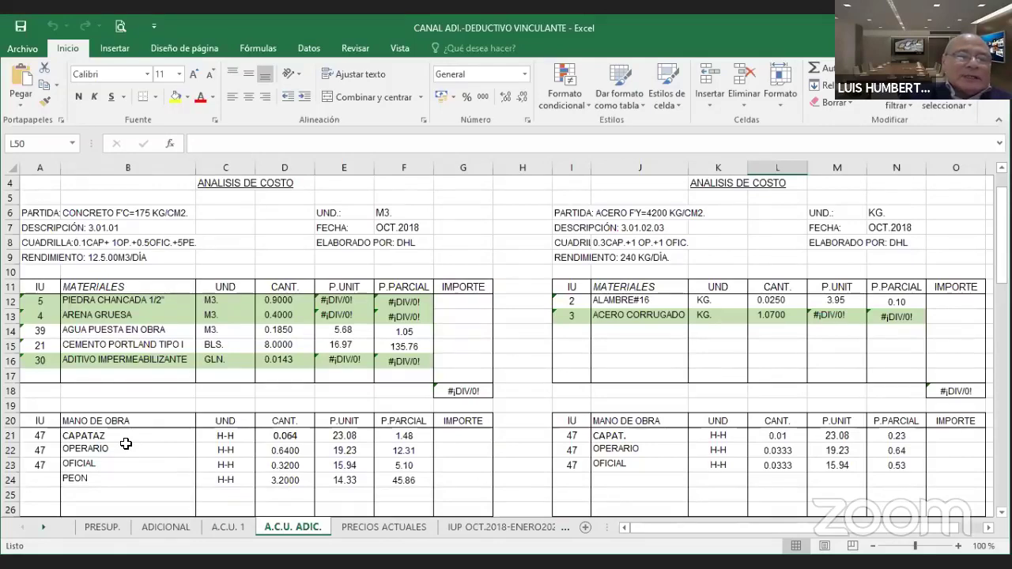
{"action": "scroll", "coordinate": [126, 443], "scroll_direction": "down", "scroll_amount": 1}
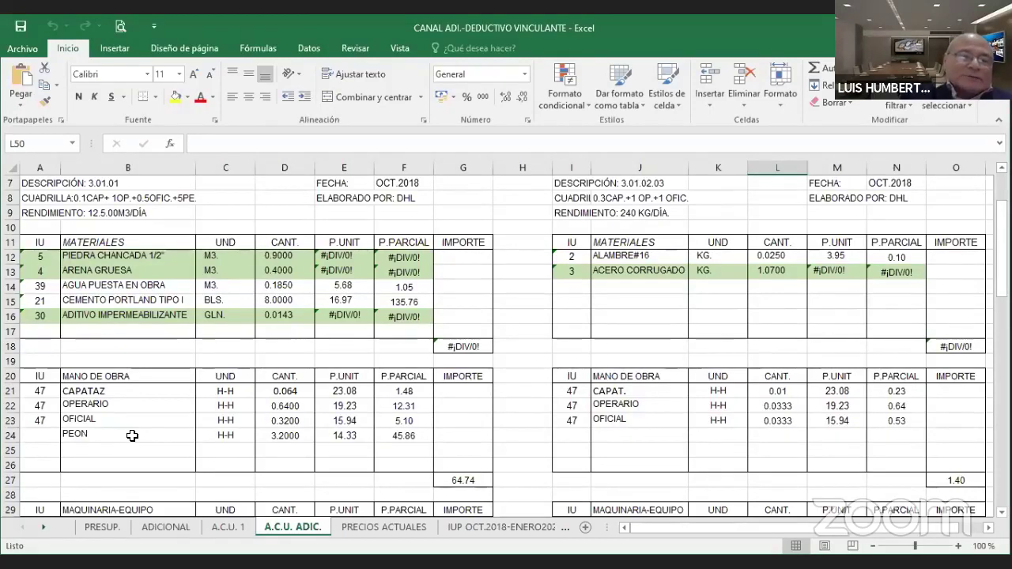
{"action": "left_click_drag", "start_coordinate": [328, 394], "coordinate": [331, 425]}
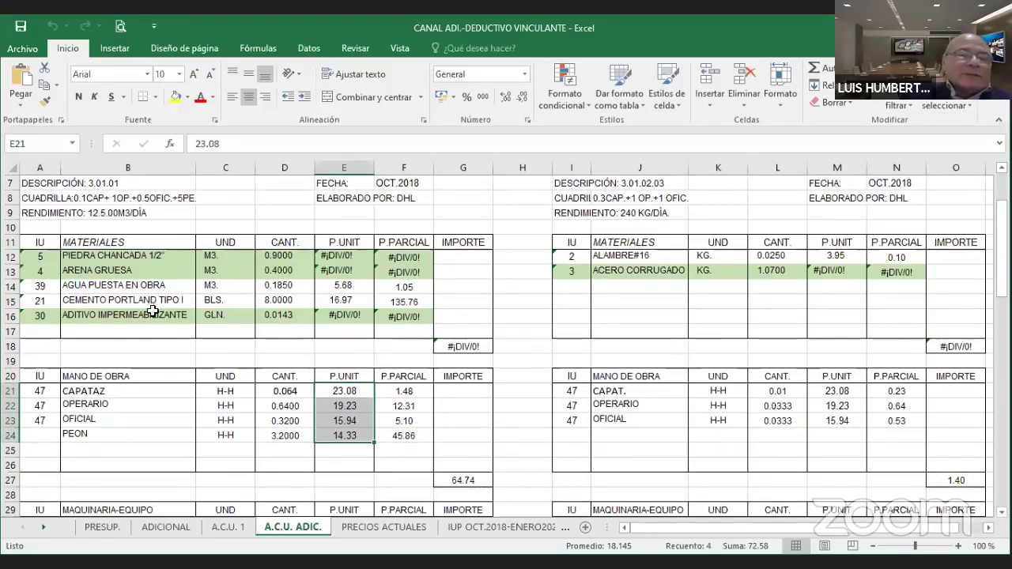
{"action": "scroll", "coordinate": [149, 315], "scroll_direction": "down", "scroll_amount": 5}
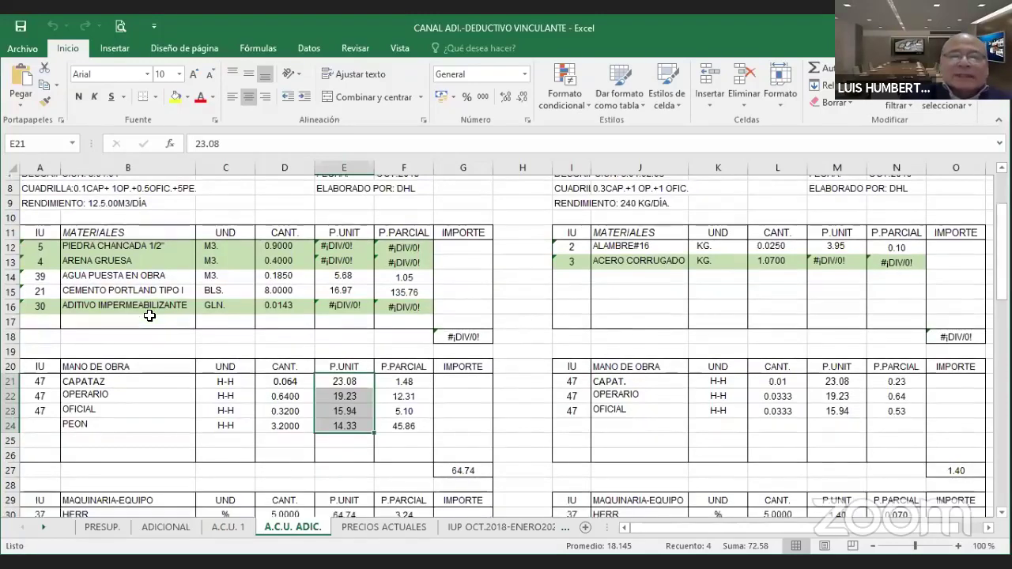
Step: Examine the agreed material unit prices in H8:H13 and the price deflation formula on the PRECIOS ACTUALES sheet
{"action": "left_click", "coordinate": [375, 528]}
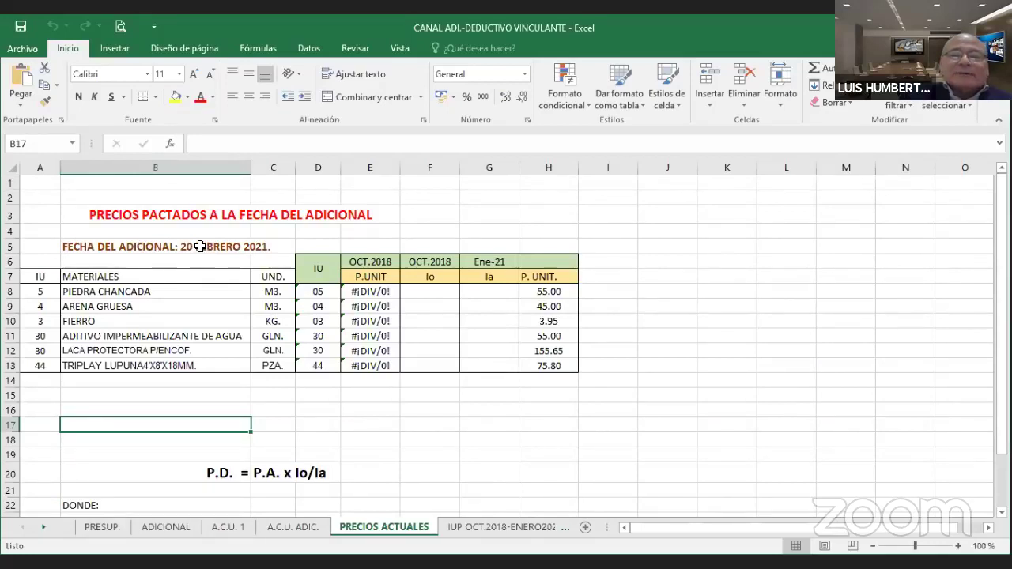
{"action": "left_click_drag", "start_coordinate": [553, 291], "coordinate": [559, 361]}
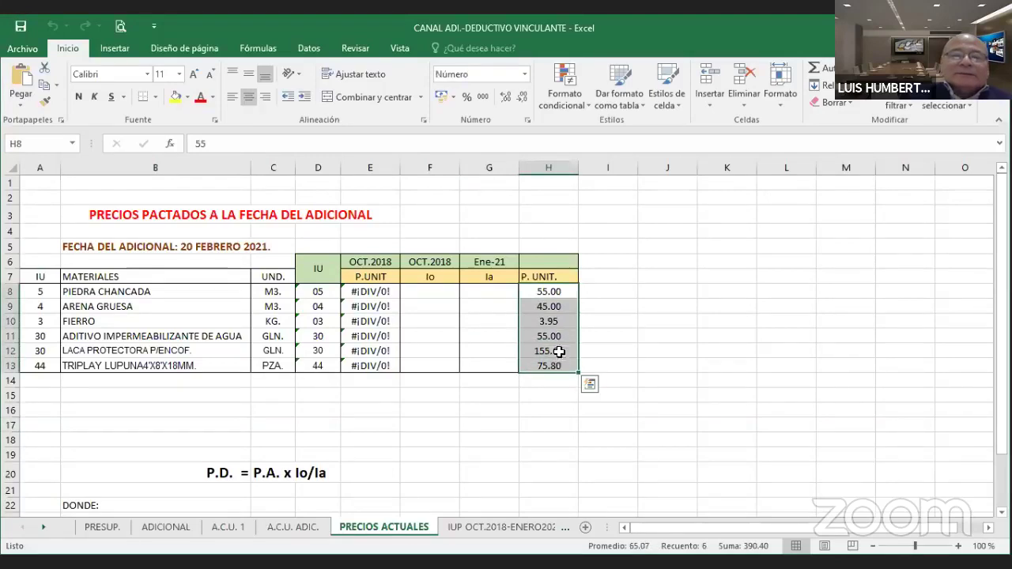
{"action": "left_click", "coordinate": [547, 291]}
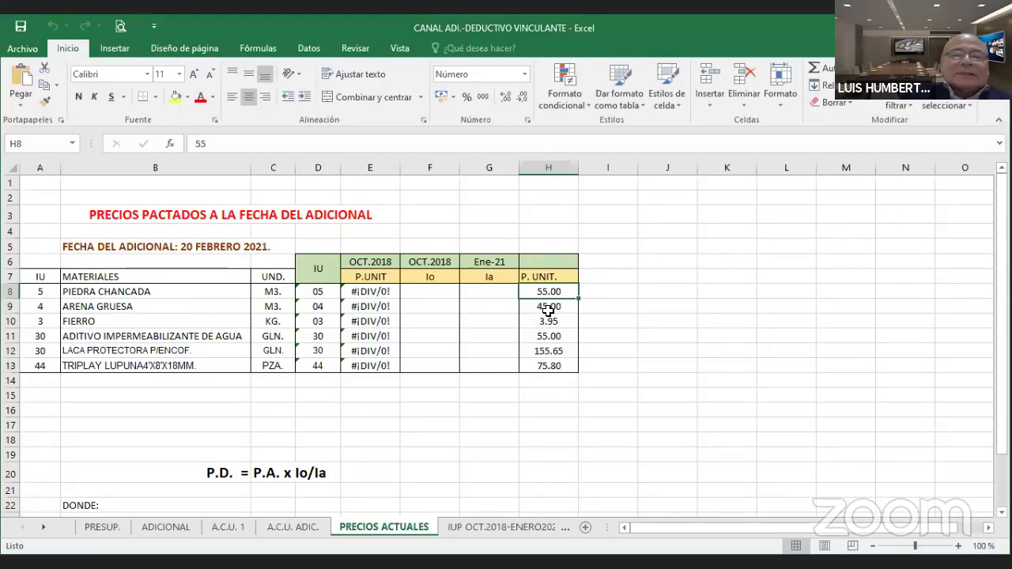
{"action": "left_click", "coordinate": [550, 311]}
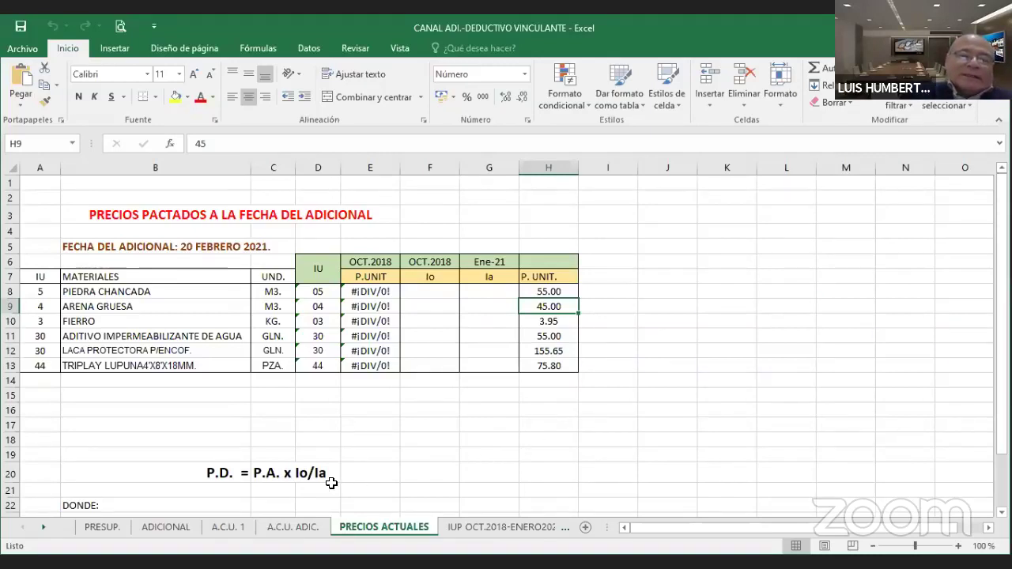
{"action": "scroll", "coordinate": [328, 483], "scroll_direction": "down", "scroll_amount": 1}
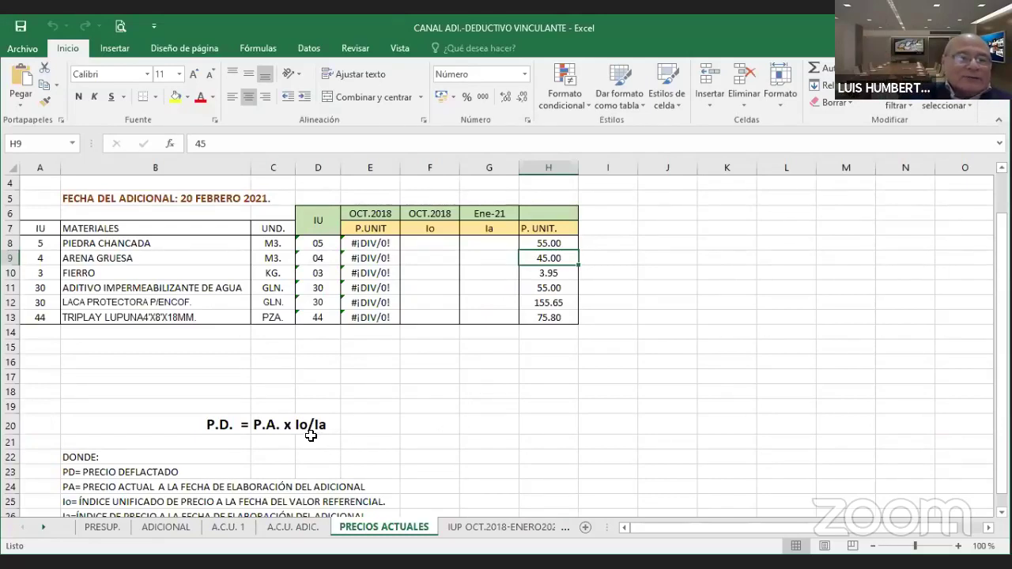
{"action": "scroll", "coordinate": [311, 435], "scroll_direction": "down", "scroll_amount": 1}
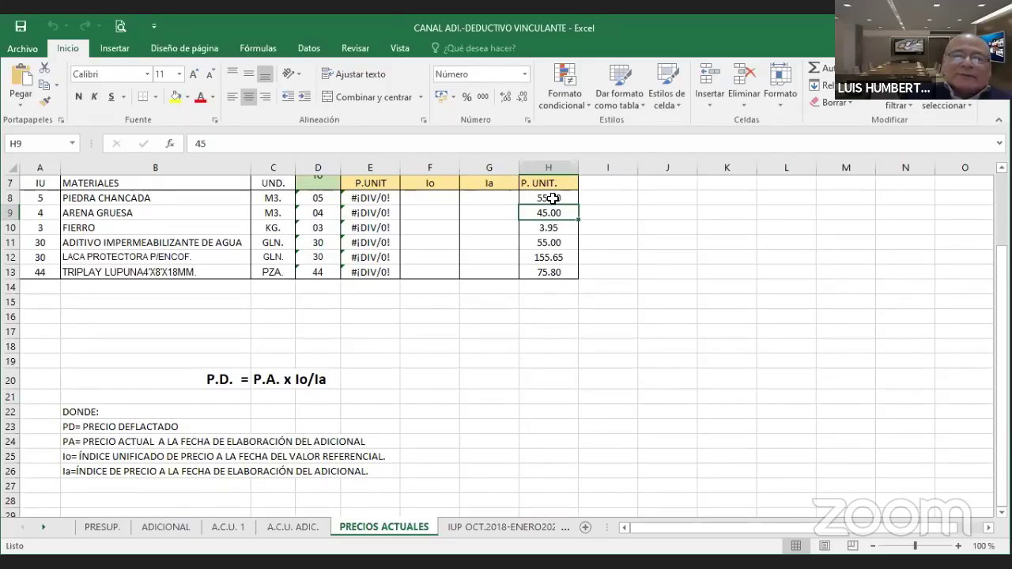
{"action": "scroll", "coordinate": [551, 199], "scroll_direction": "up", "scroll_amount": 1}
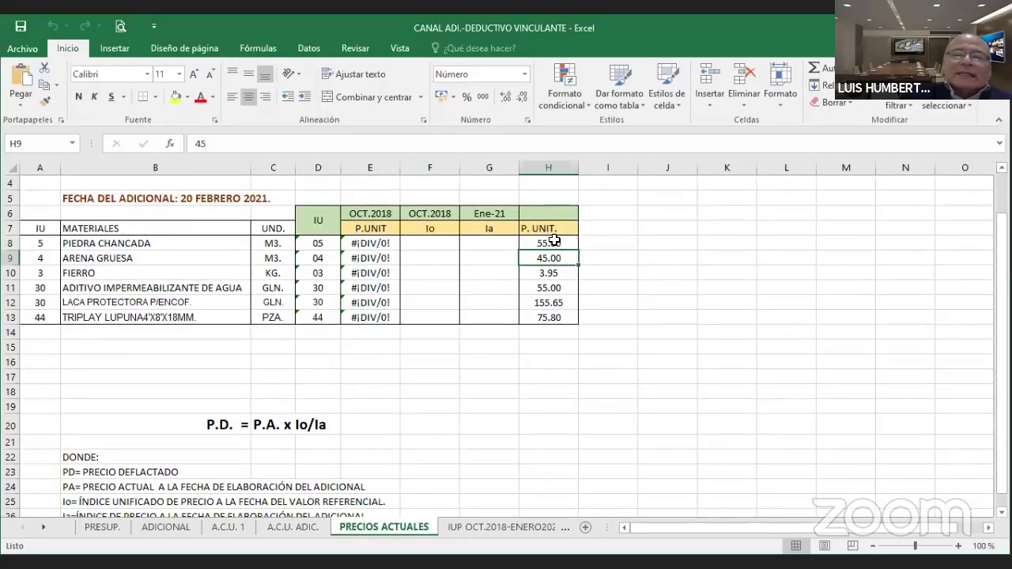
{"action": "left_click_drag", "start_coordinate": [554, 241], "coordinate": [554, 316]}
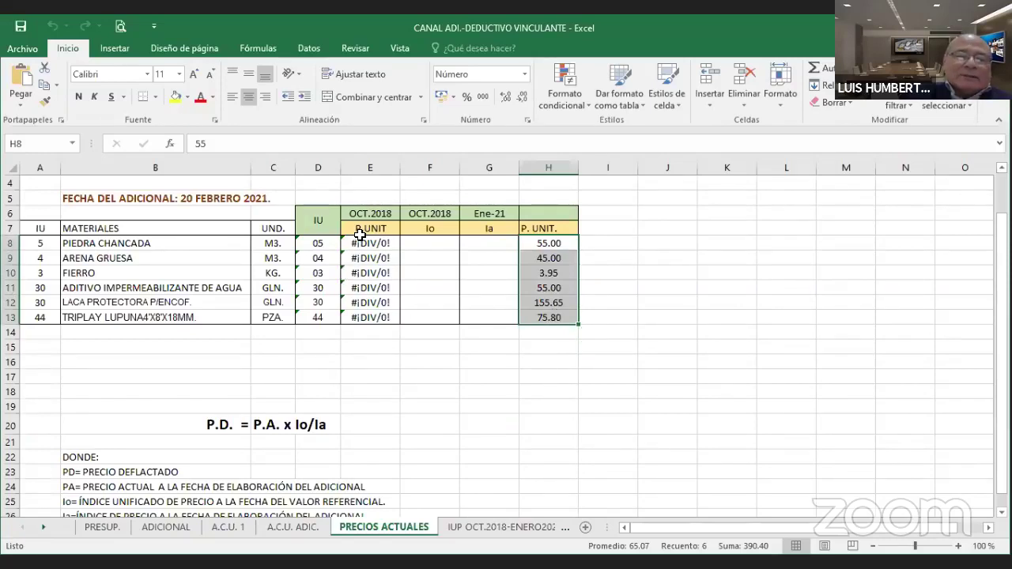
Step: Review the highlighted materials' unit prices and the date cell F7 of the concrete analysis on the A.C.U. ADIC. sheet
{"action": "left_click", "coordinate": [294, 527]}
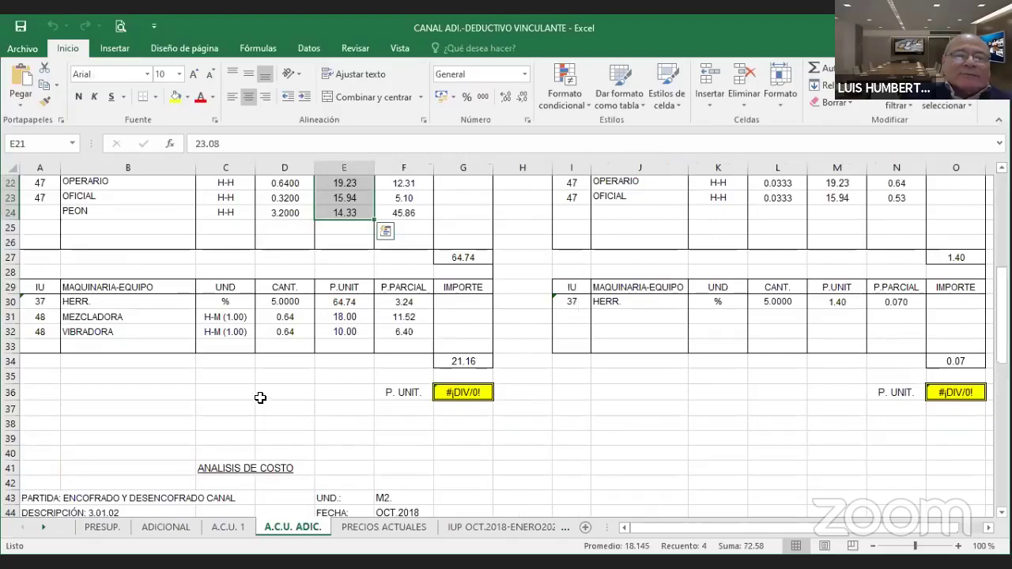
{"action": "scroll", "coordinate": [261, 399], "scroll_direction": "up", "scroll_amount": 5}
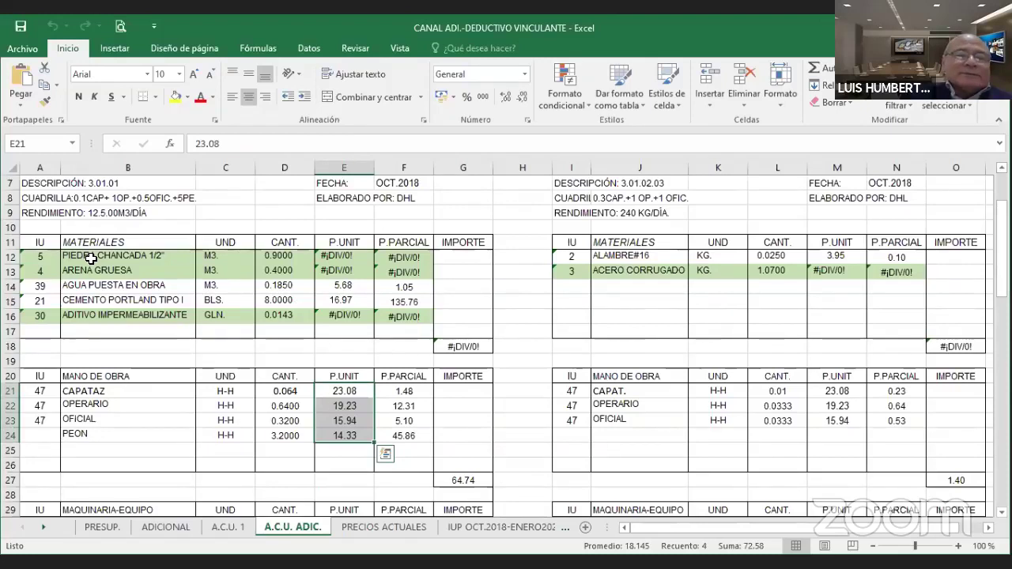
{"action": "key", "text": "Escape"}
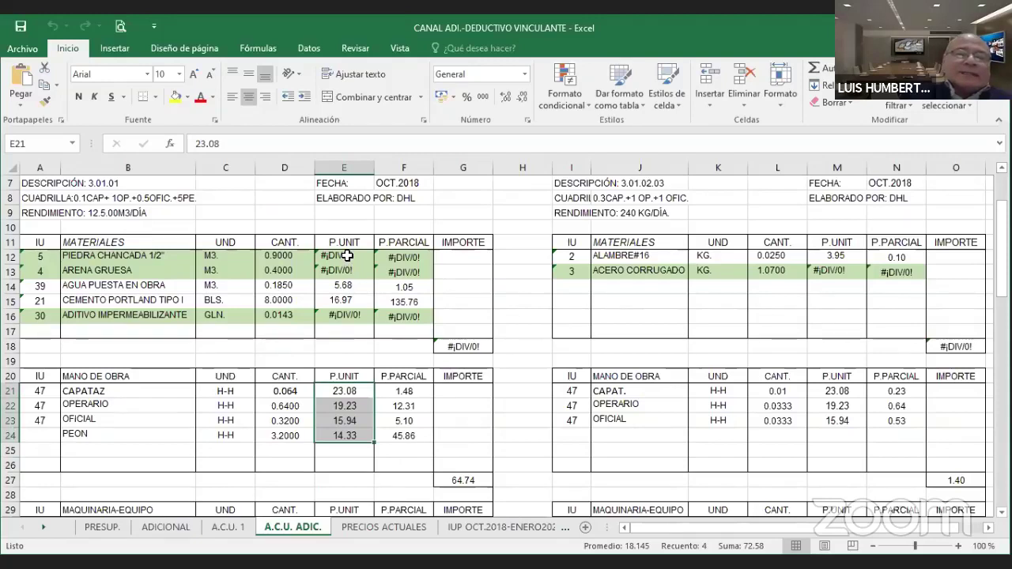
{"action": "key", "text": "ctrl+v"}
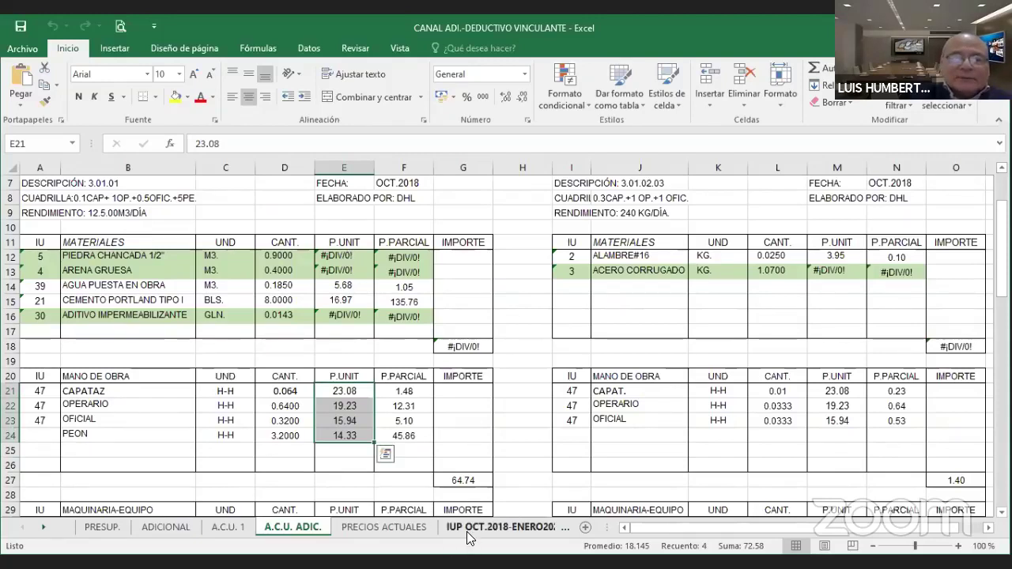
{"action": "scroll", "coordinate": [434, 328], "scroll_direction": "up", "scroll_amount": 1}
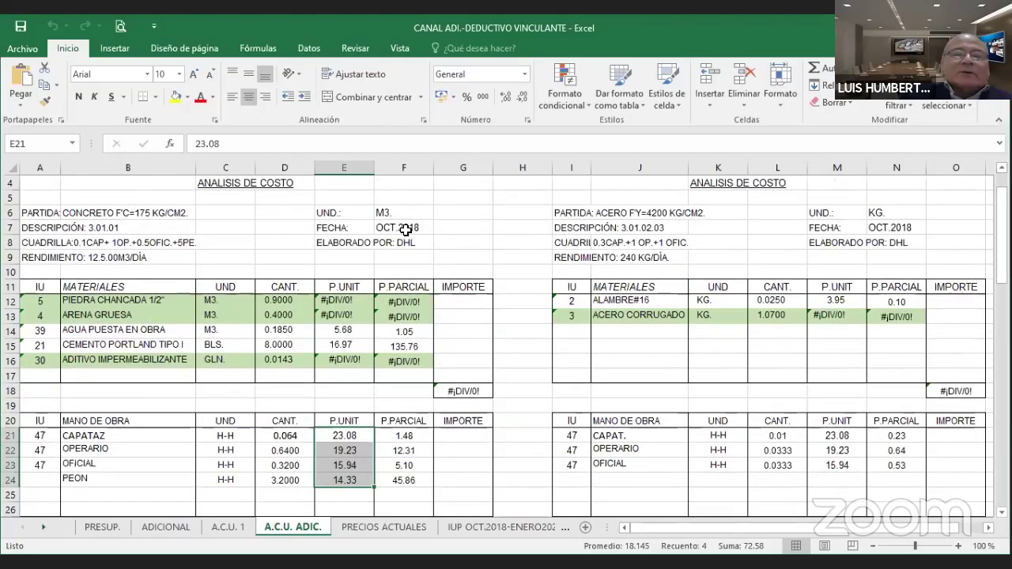
{"action": "left_click", "coordinate": [403, 228]}
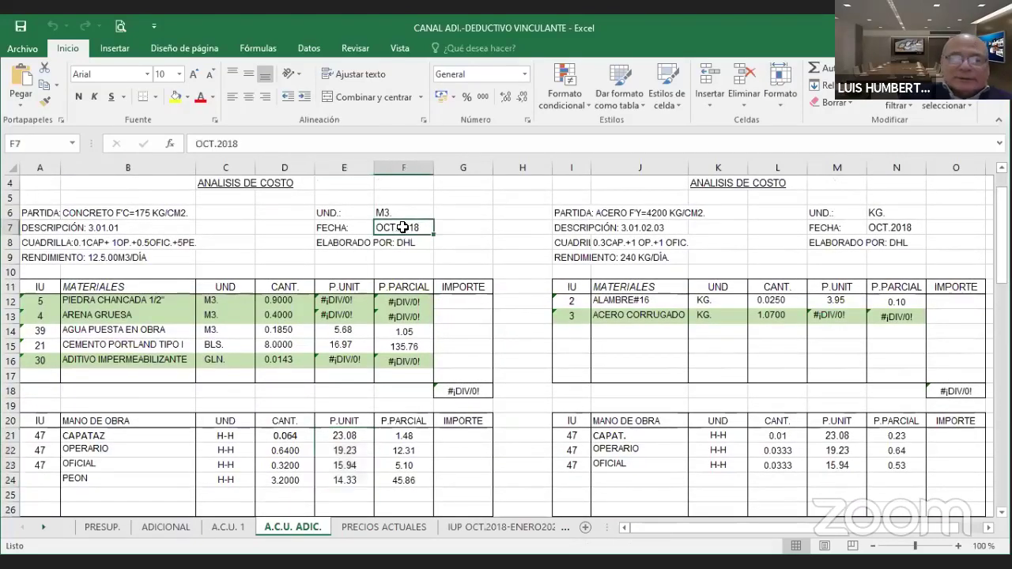
Step: Apply outside borders to the empty range L6:L9 on the PRECIOS ACTUALES sheet
{"action": "left_click", "coordinate": [396, 527]}
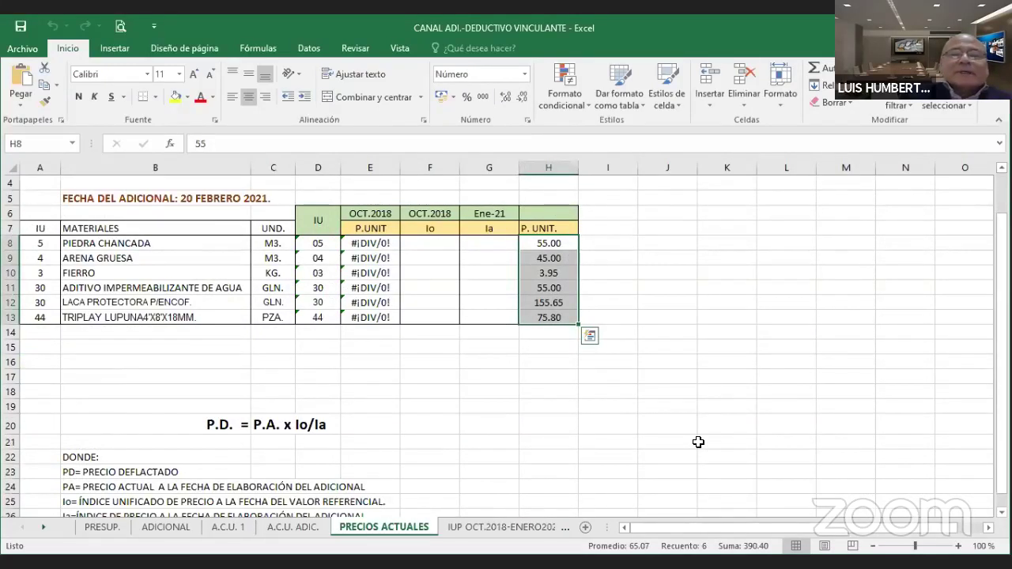
{"action": "scroll", "coordinate": [698, 437], "scroll_direction": "up", "scroll_amount": 1}
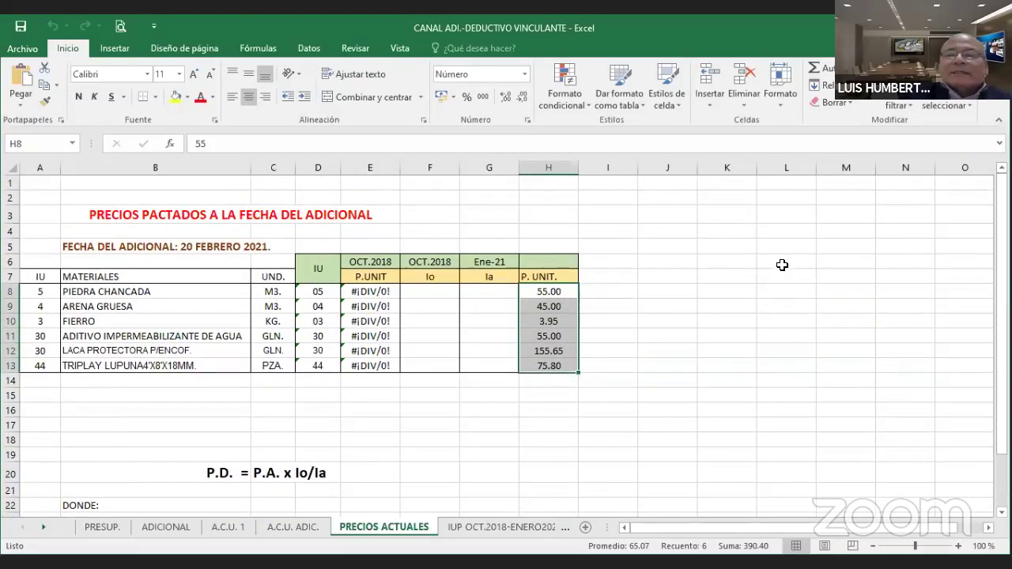
{"action": "left_click_drag", "start_coordinate": [782, 264], "coordinate": [783, 310]}
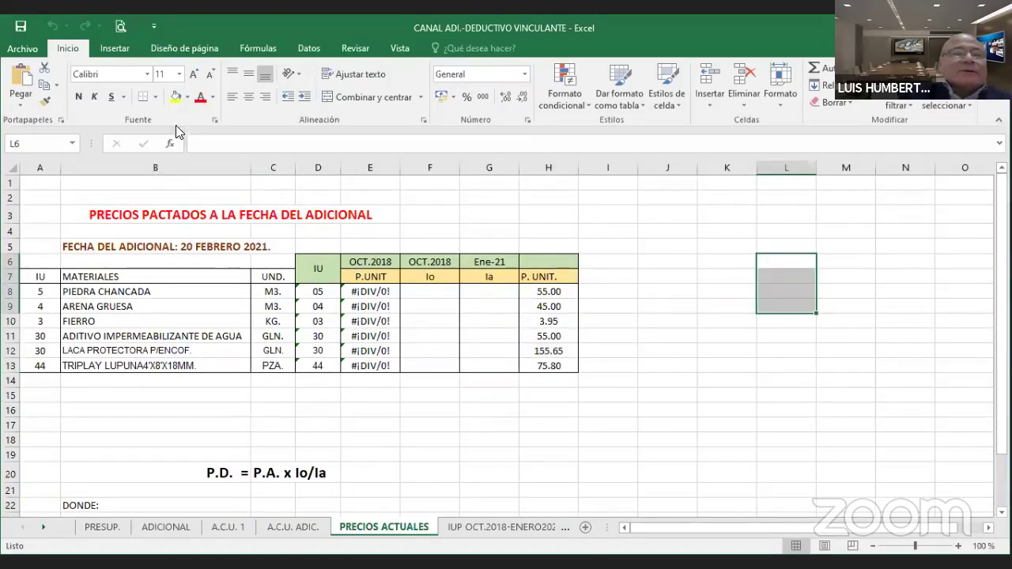
{"action": "left_click", "coordinate": [156, 96]}
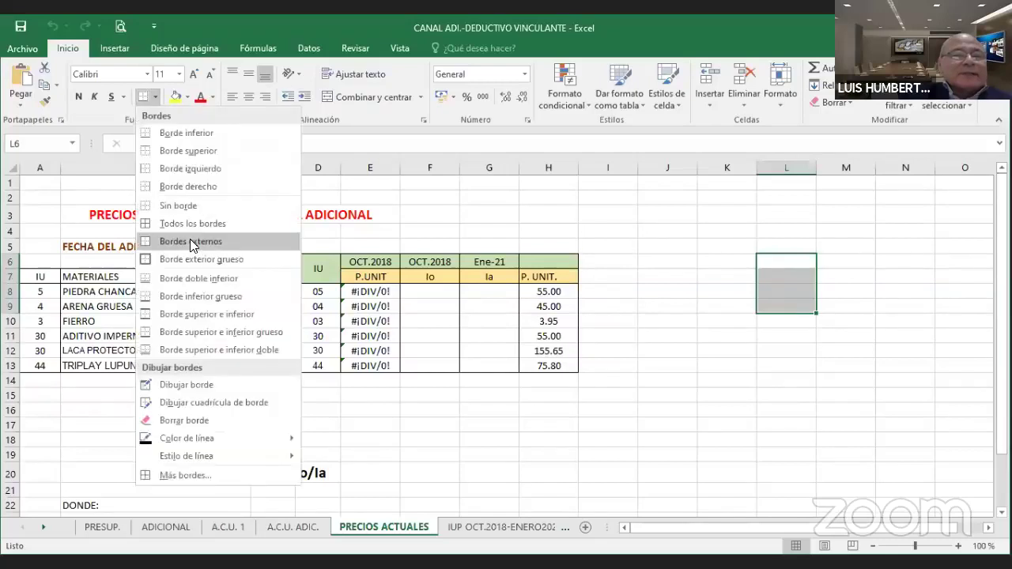
{"action": "left_click", "coordinate": [190, 241]}
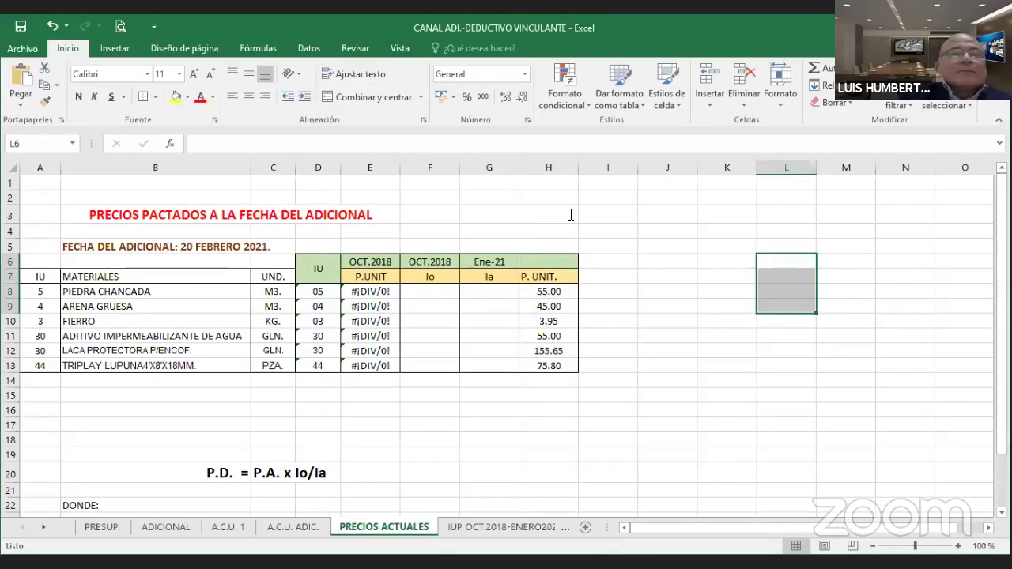
Step: Copy the bordered box L6:L9 and paste it into N6:N9
{"action": "key", "text": "ctrl+c"}
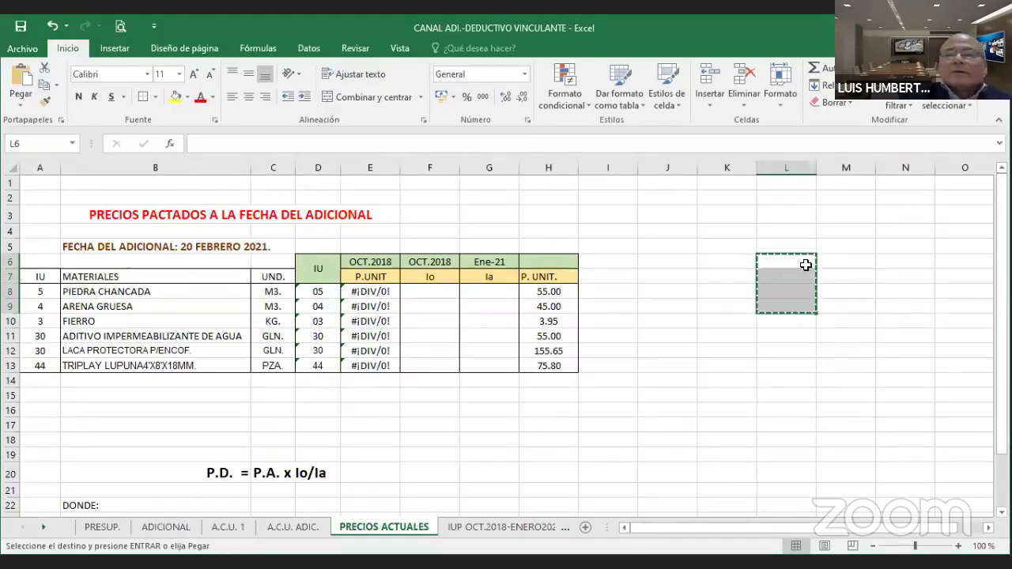
{"action": "left_click", "coordinate": [883, 267]}
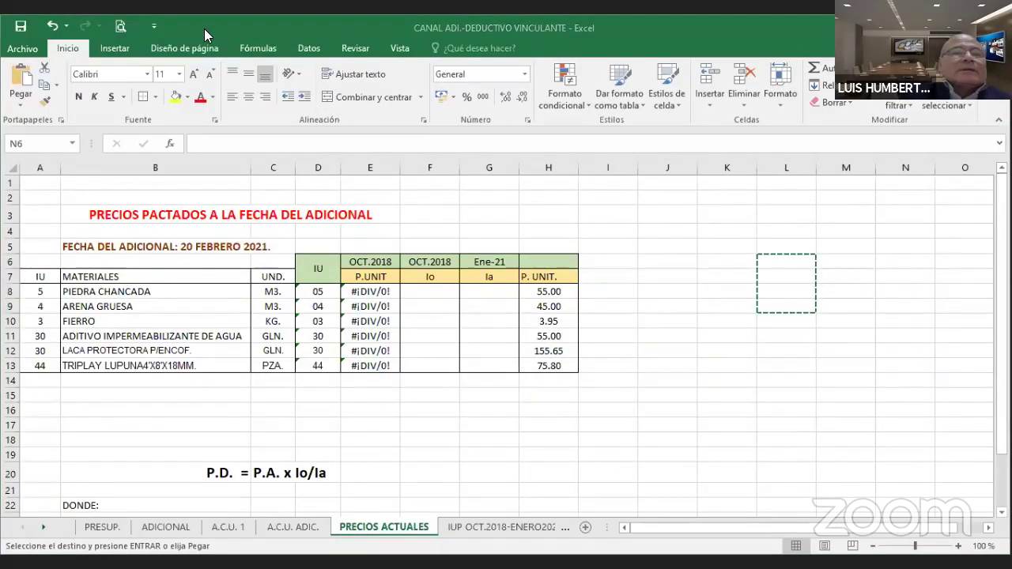
{"action": "left_click", "coordinate": [22, 79]}
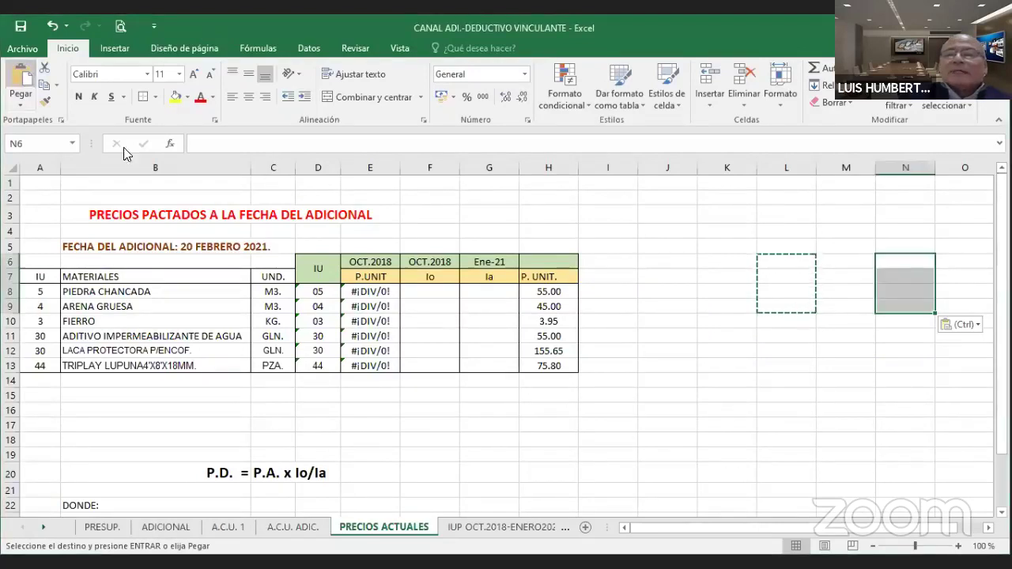
Step: Enter the heading FEBRERO in cell N4, above the second bordered box
{"action": "left_click", "coordinate": [905, 229]}
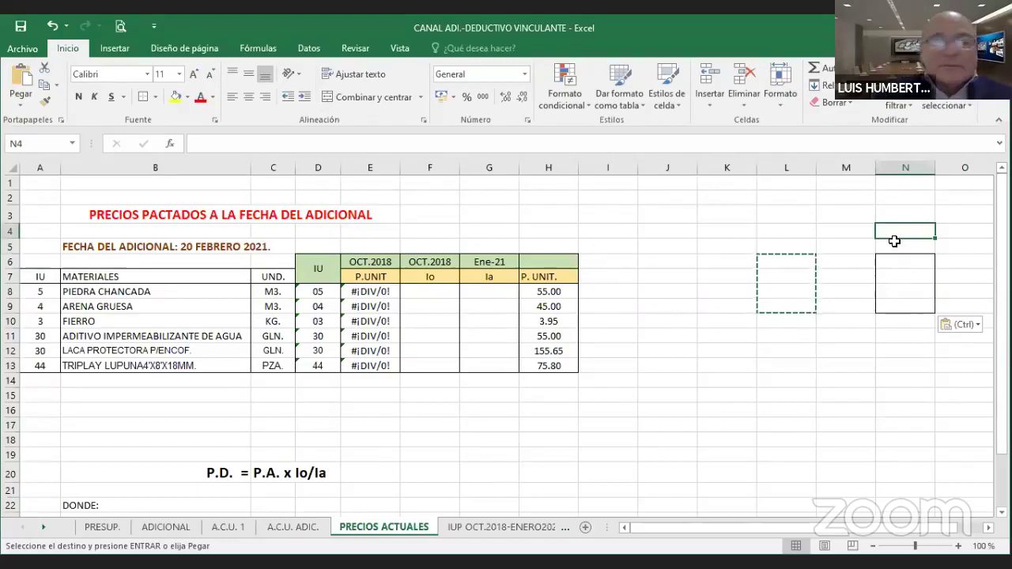
{"action": "type", "text": "feber"}
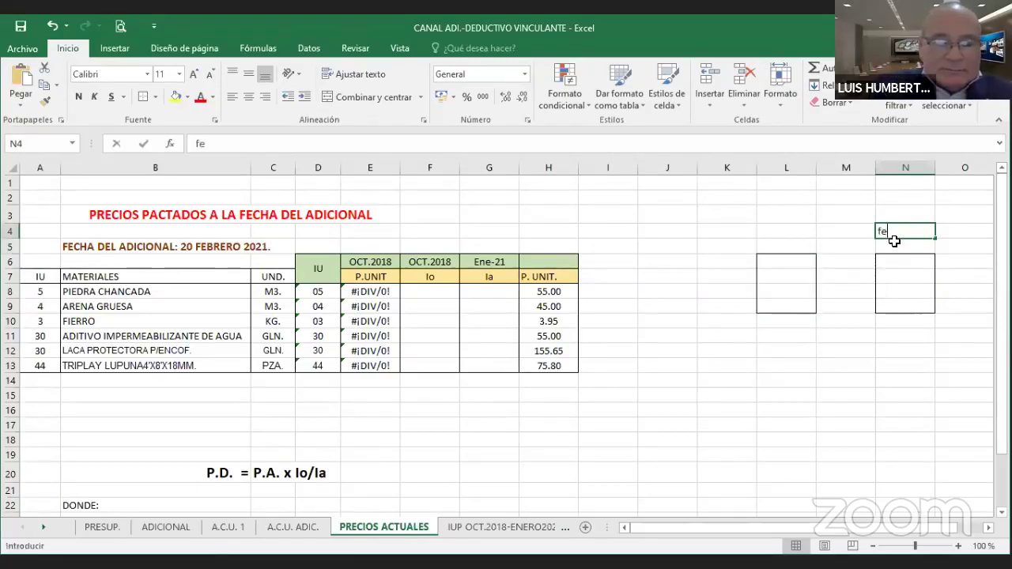
{"action": "key", "text": "BackSpace"}
{"action": "key", "text": "BackSpace"}
{"action": "key", "text": "BackSpace"}
{"action": "key", "text": "BackSpace"}
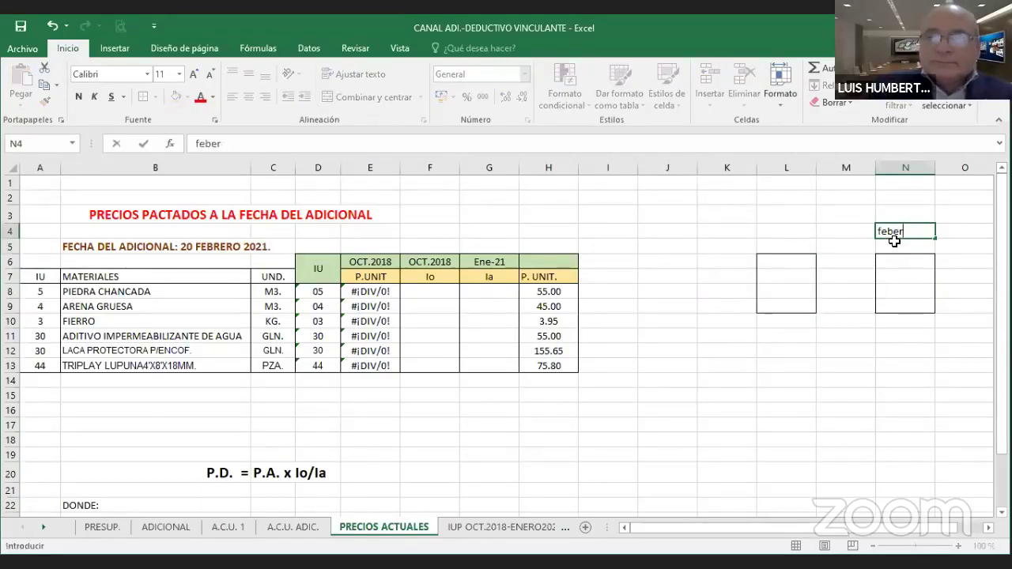
{"action": "type", "text": "FER"}
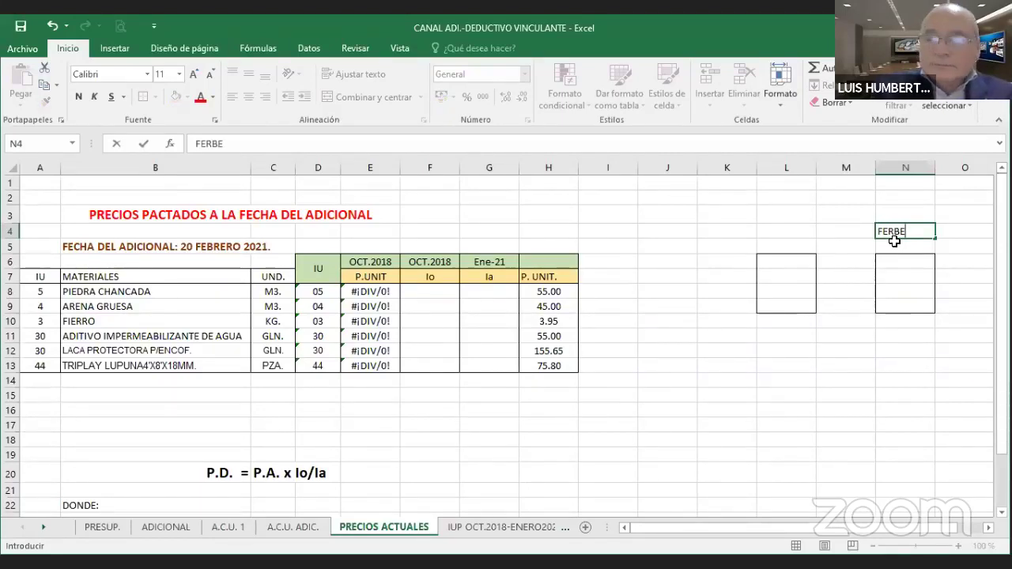
{"action": "key", "text": "BackSpace"}
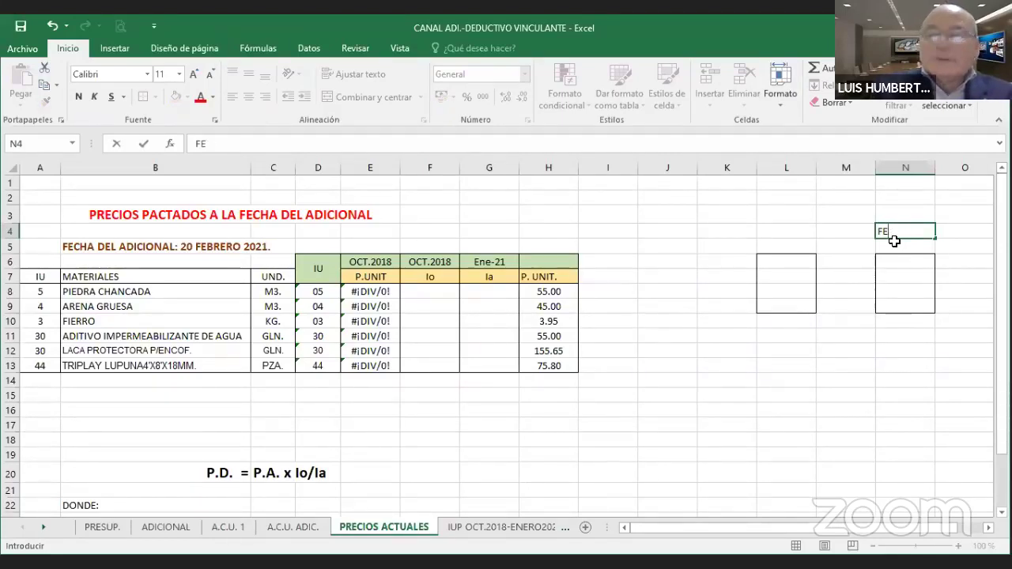
{"action": "type", "text": "BRERO"}
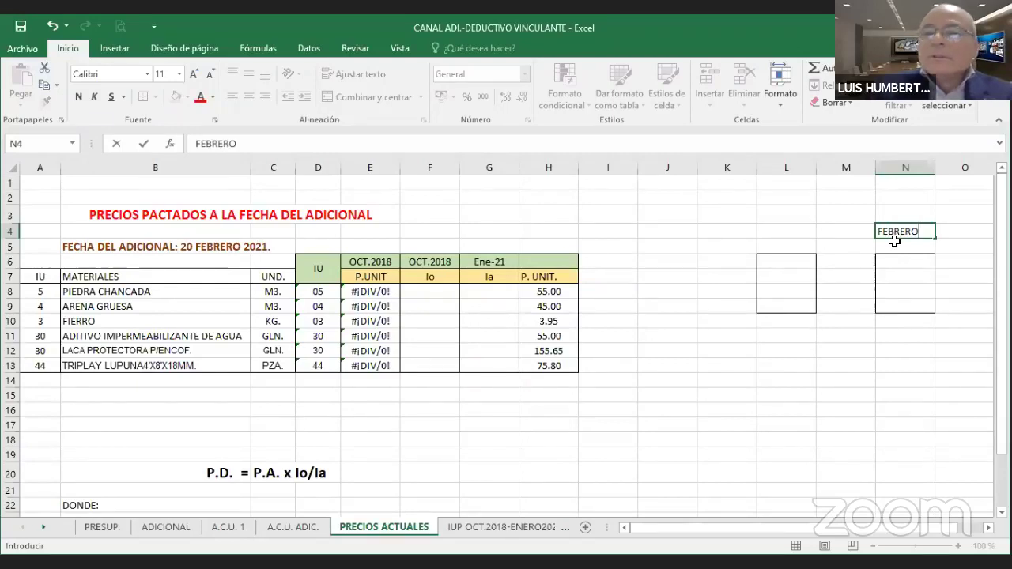
Step: Enter 20 in cell N8 and 17 in cell N7 of the box under FEBRERO
{"action": "left_click", "coordinate": [887, 292]}
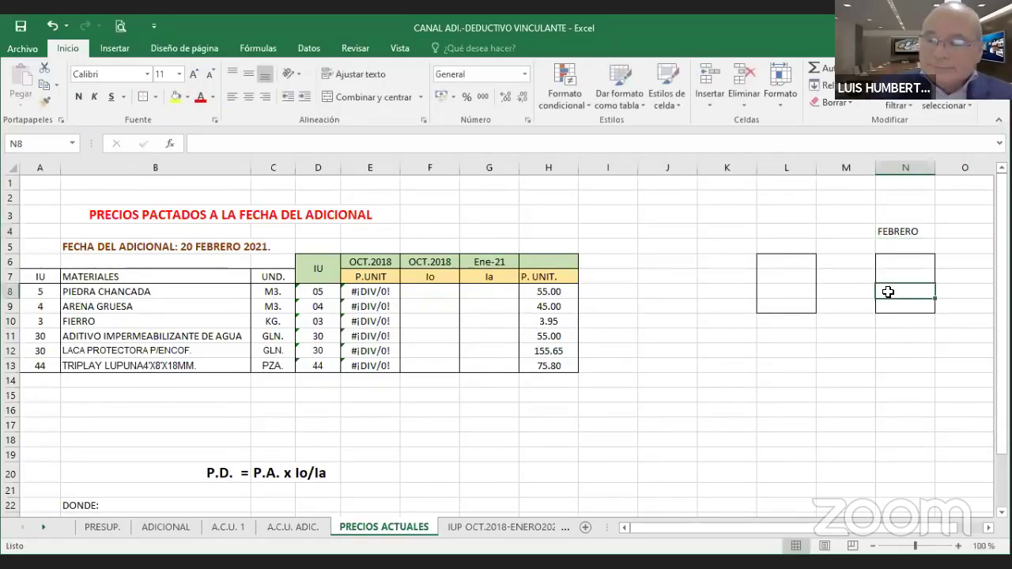
{"action": "type", "text": "20"}
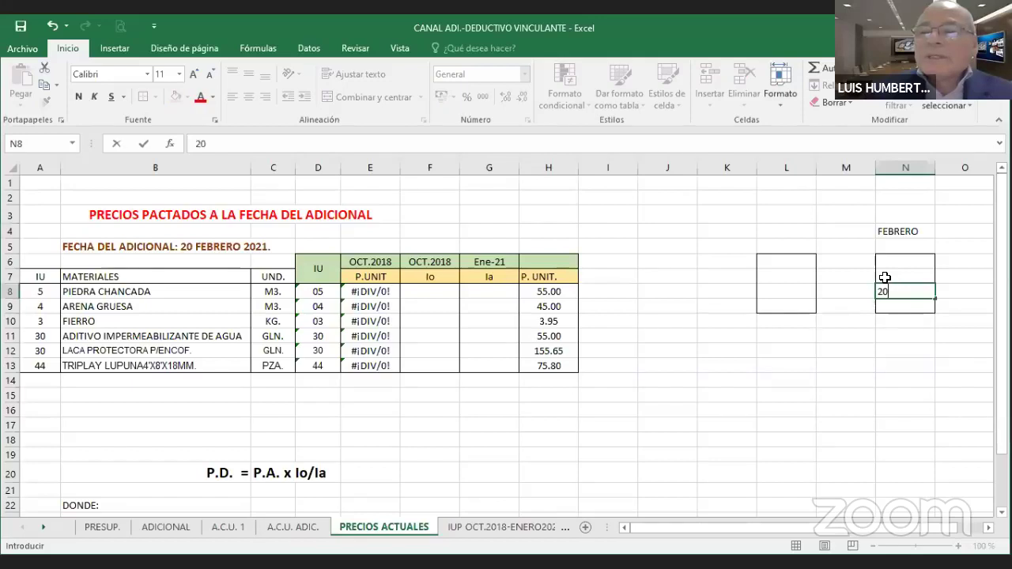
{"action": "left_click", "coordinate": [884, 276]}
{"action": "type", "text": "17"}
{"action": "key", "text": "Return"}
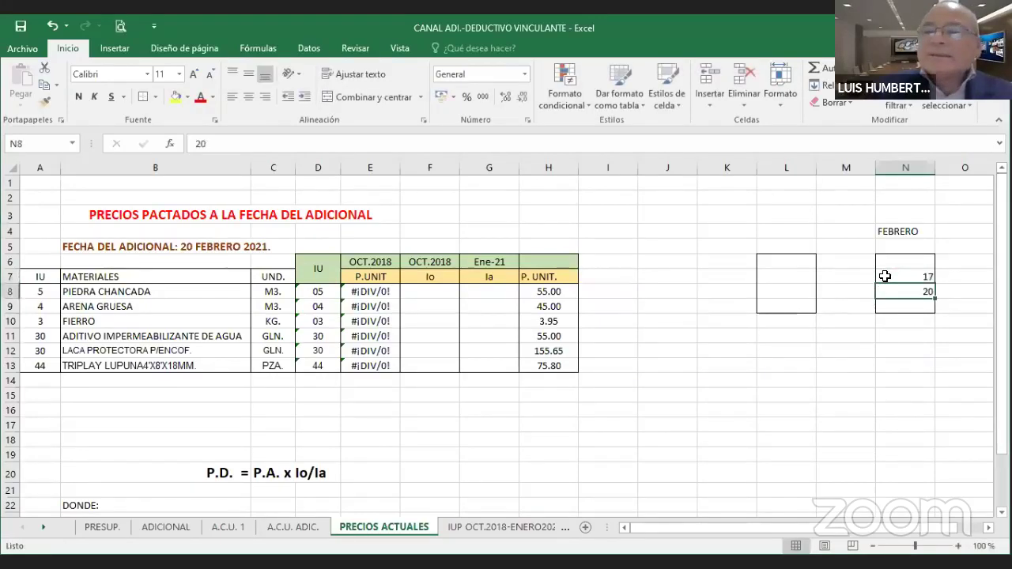
Step: Enter the heading ENERO in cell L4 above the first bordered box and the heading DIC. in cell J4
{"action": "left_click", "coordinate": [885, 276]}
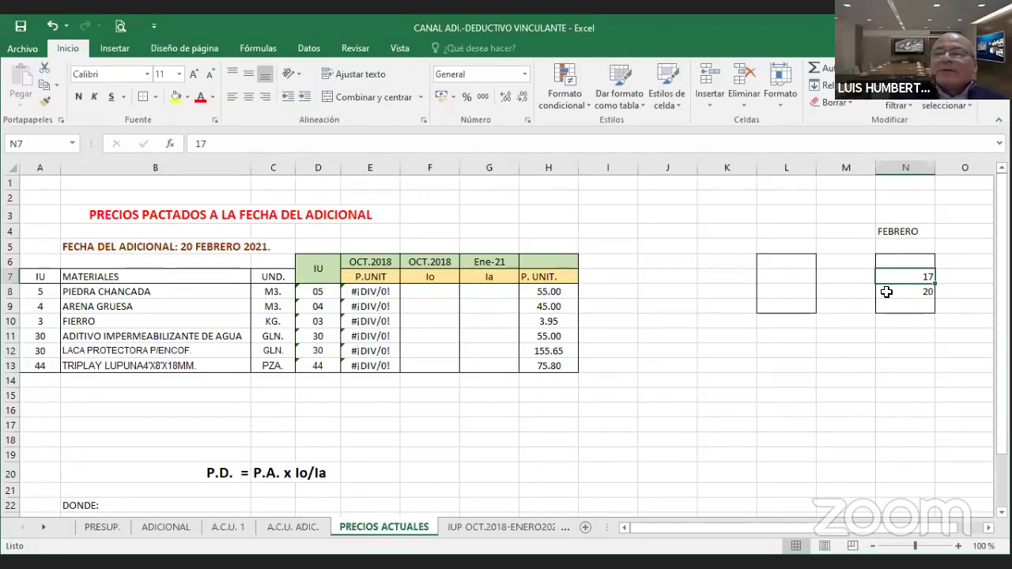
{"action": "left_click", "coordinate": [886, 292]}
{"action": "left_click", "coordinate": [788, 230]}
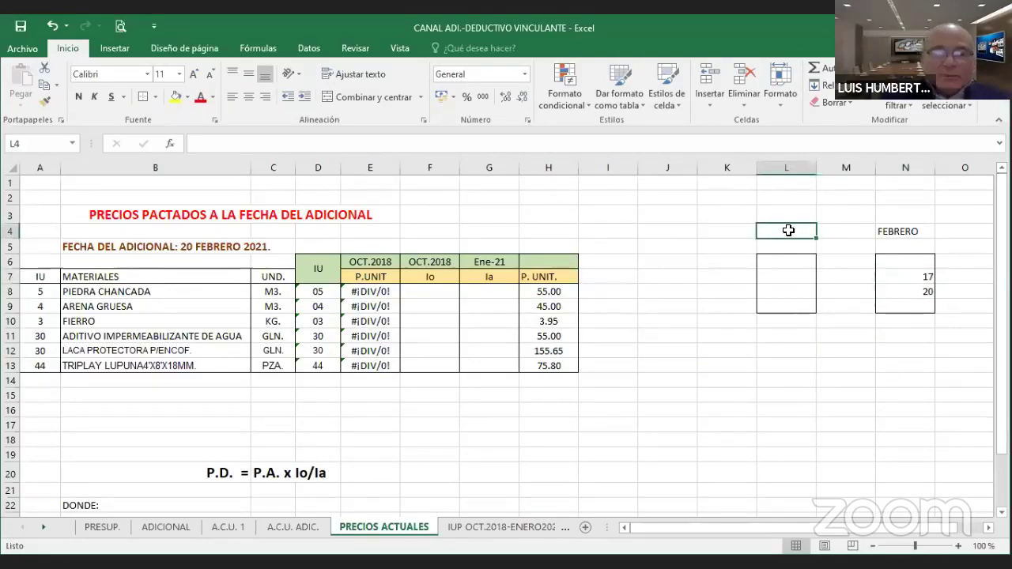
{"action": "type", "text": "ENERO"}
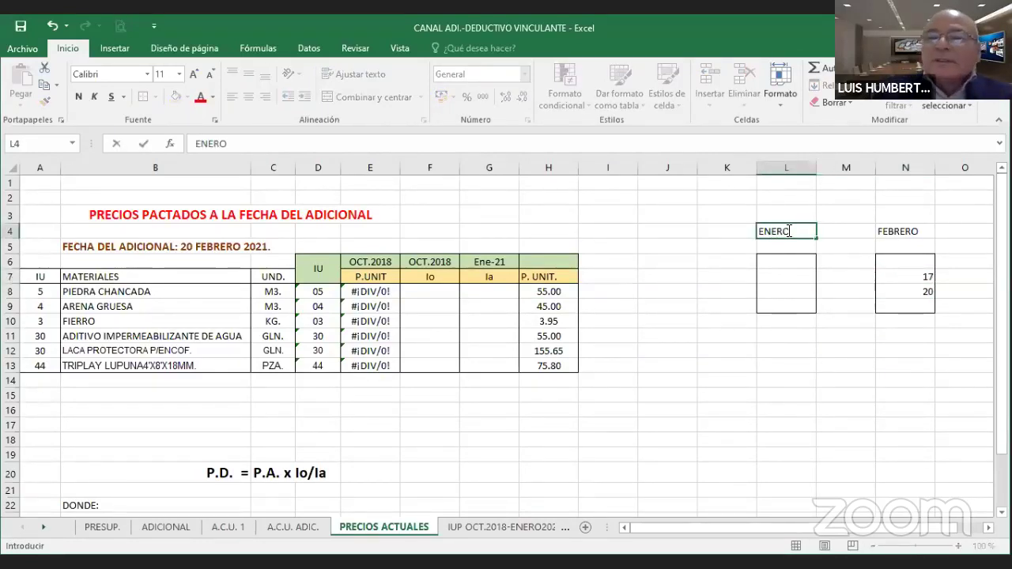
{"action": "key", "text": "Return"}
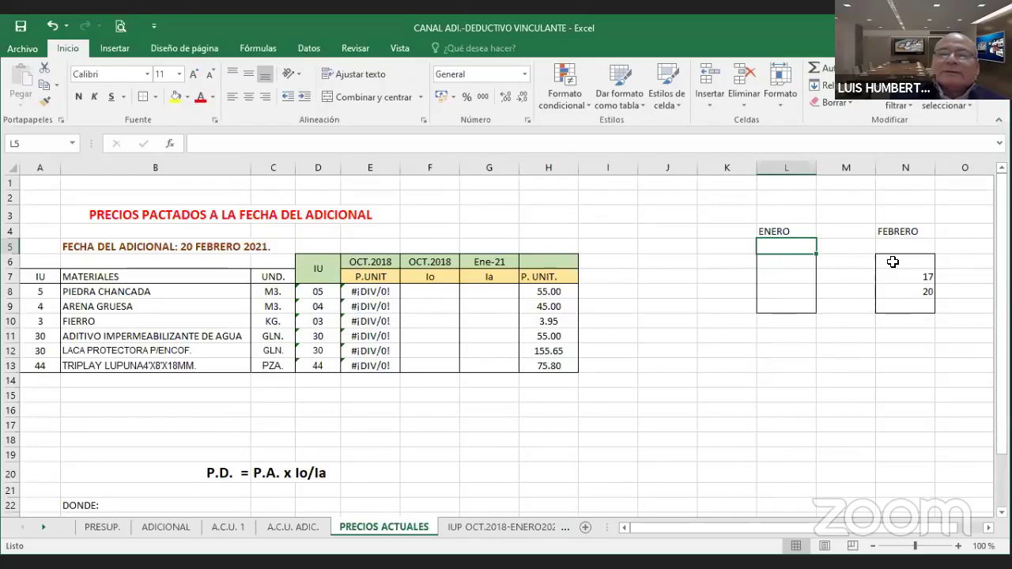
{"action": "left_click", "coordinate": [684, 231]}
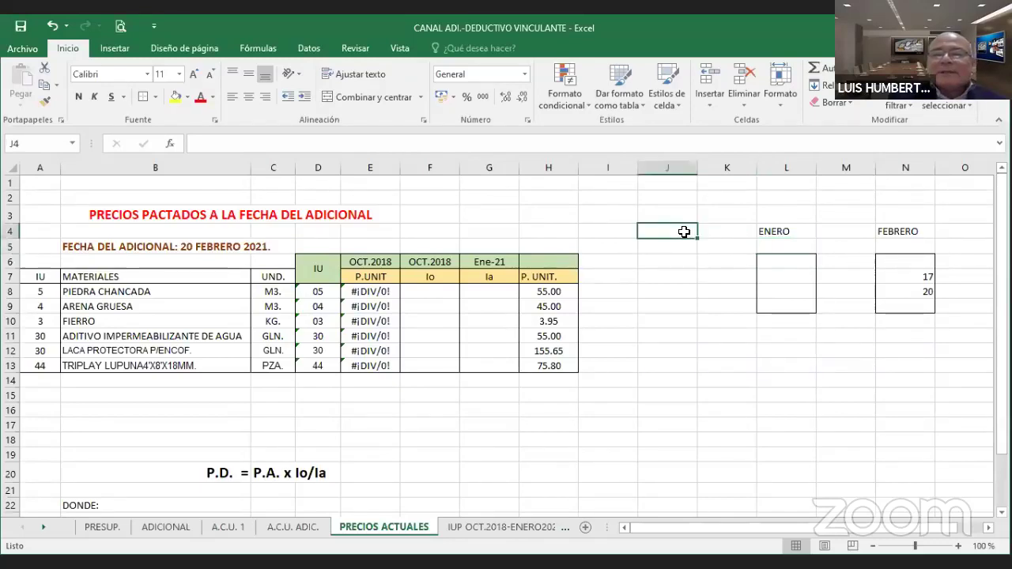
{"action": "type", "text": "DIC."}
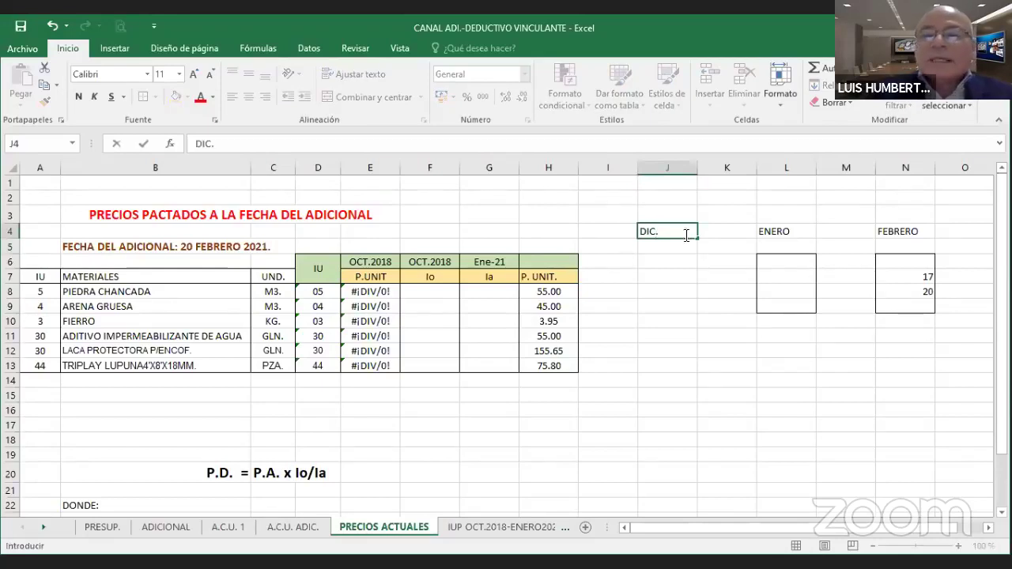
{"action": "key", "text": "Return"}
Step: Copy the empty bordered box L6:L9 under ENERO and paste it into J6:J9 under DIC
{"action": "left_click", "coordinate": [702, 292]}
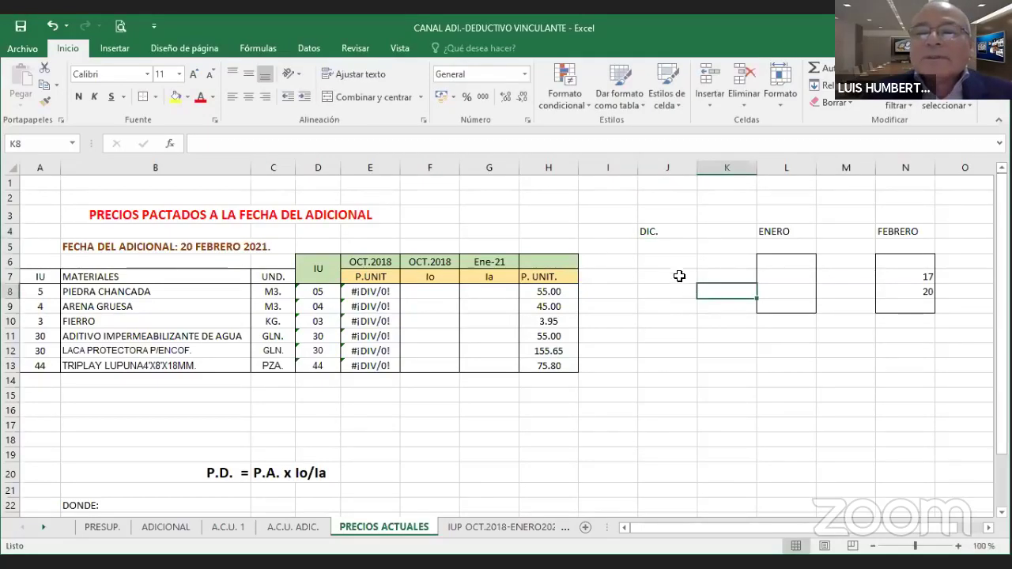
{"action": "left_click_drag", "start_coordinate": [774, 262], "coordinate": [783, 306]}
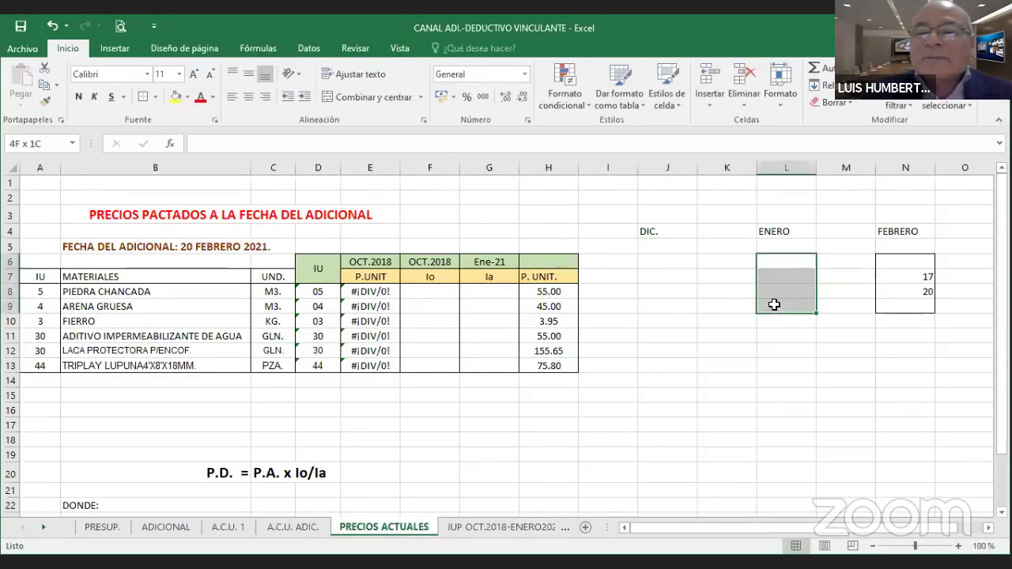
{"action": "left_click", "coordinate": [45, 85]}
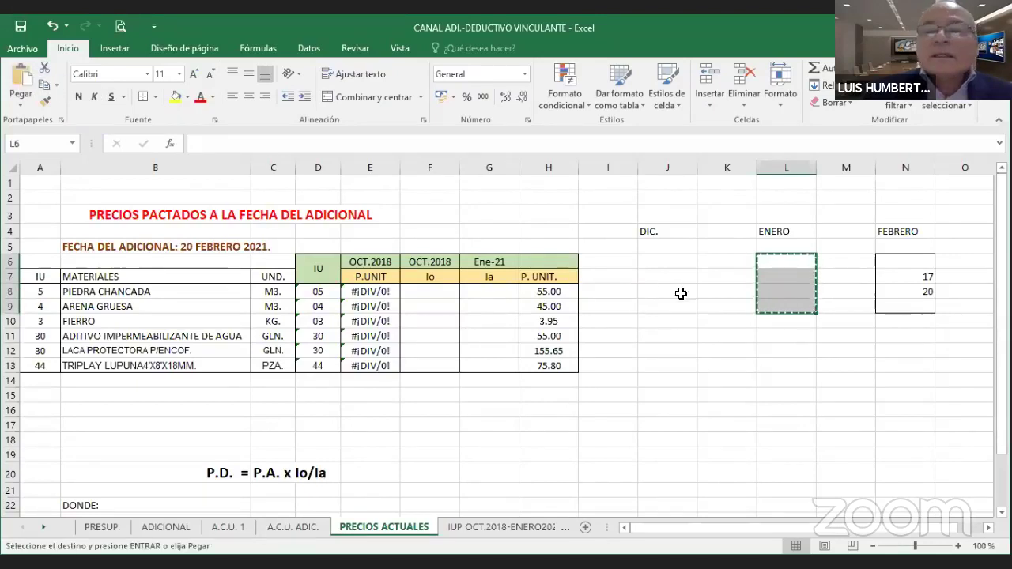
{"action": "left_click", "coordinate": [645, 263]}
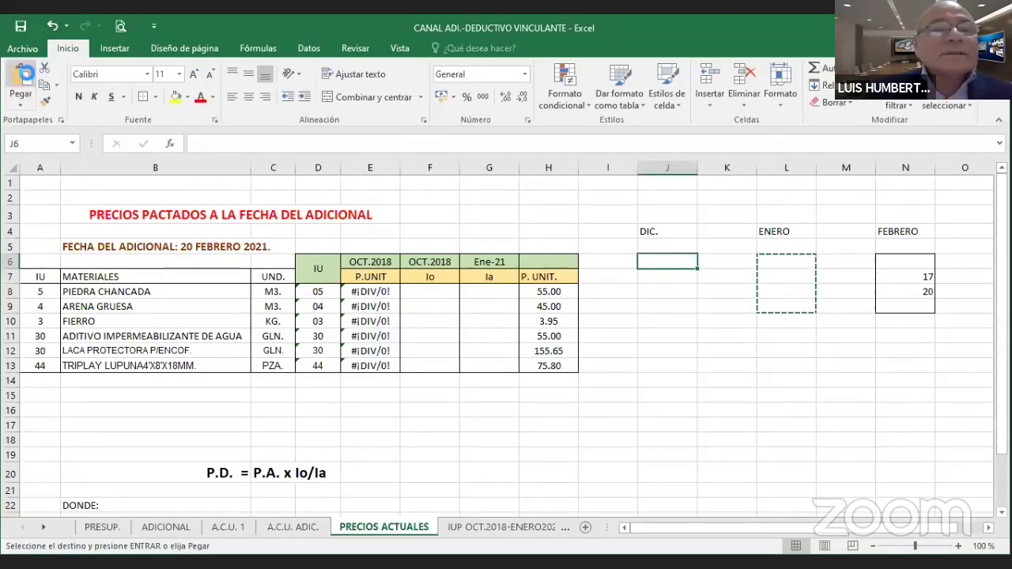
{"action": "left_click", "coordinate": [21, 79]}
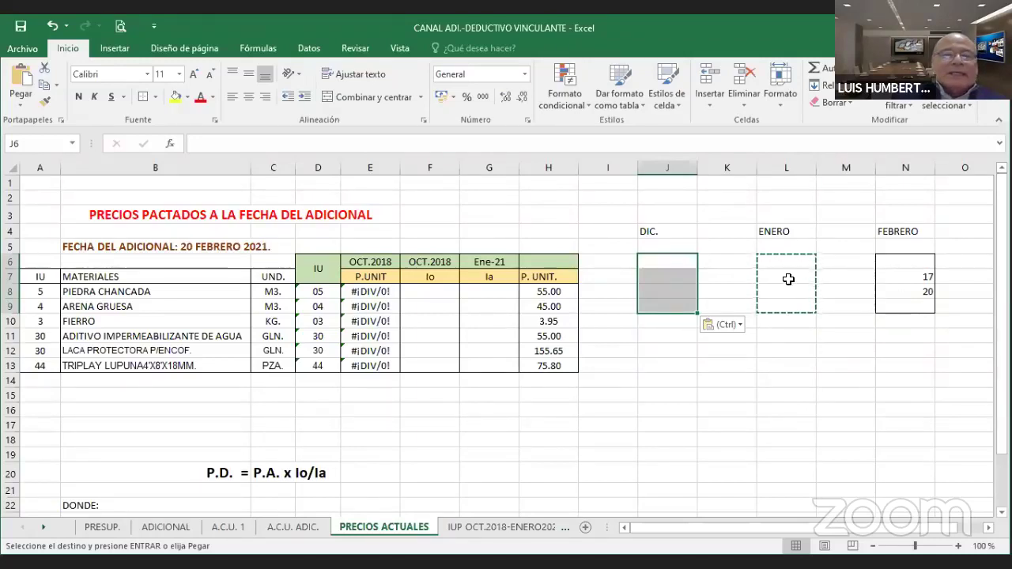
Step: Check the budget's date and location on the PRESUP. sheet, and the matching geographic area and index tables on the IUP OCT.2018-ENERO2021 sheet
{"action": "left_click", "coordinate": [99, 526]}
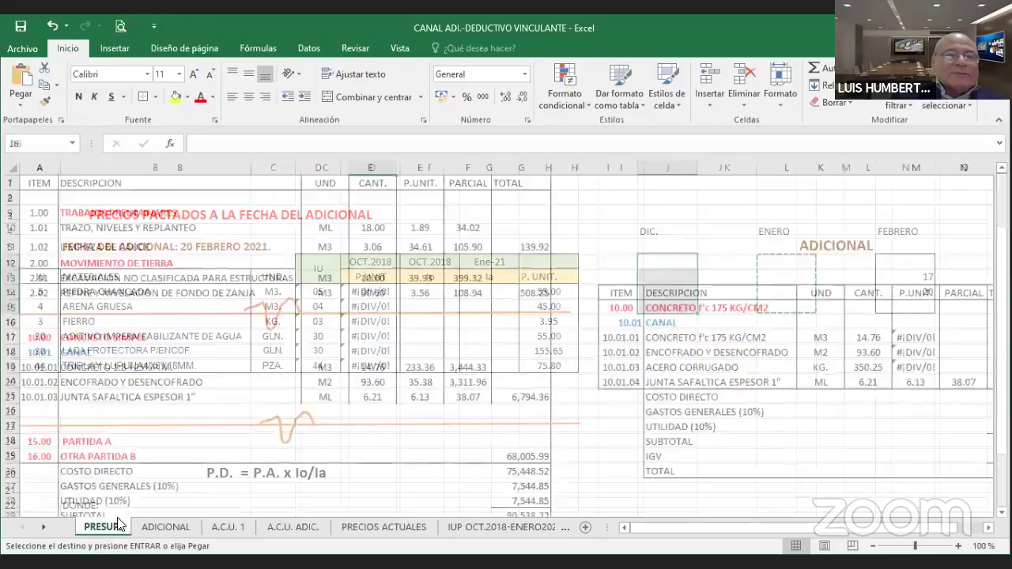
{"action": "scroll", "coordinate": [165, 470], "scroll_direction": "up", "scroll_amount": 2}
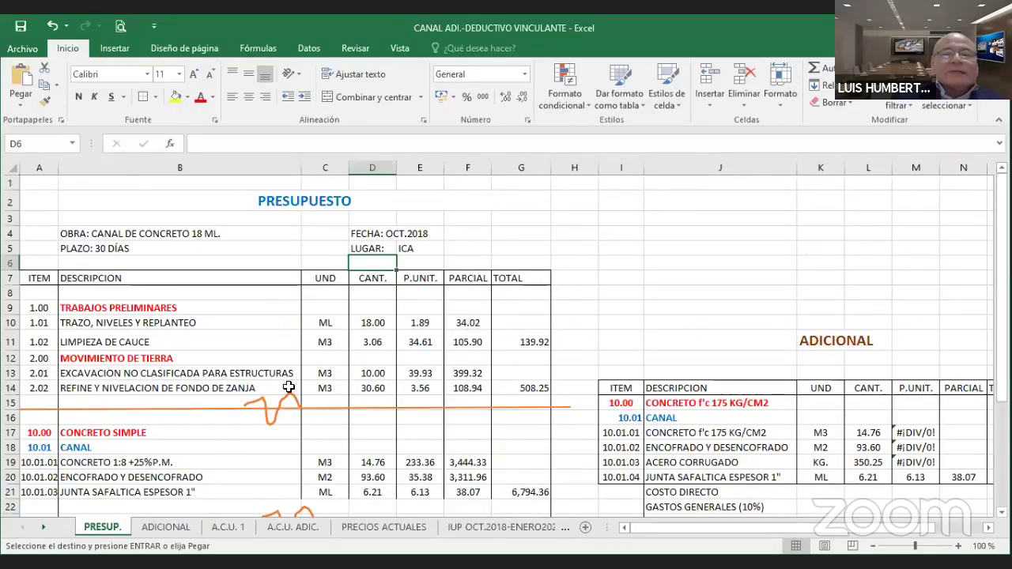
{"action": "left_click", "coordinate": [498, 527]}
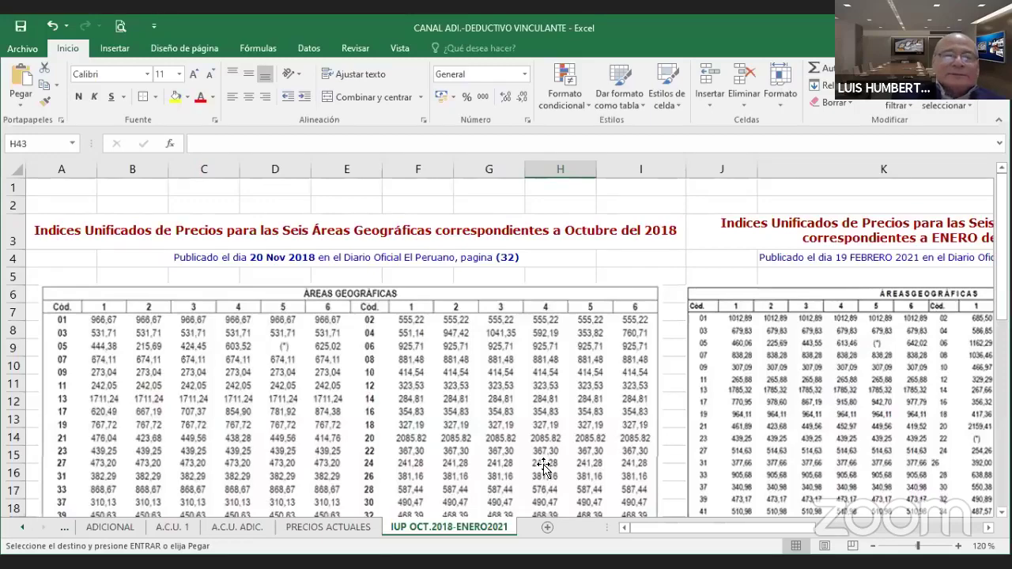
{"action": "scroll", "coordinate": [544, 467], "scroll_direction": "down", "scroll_amount": 9}
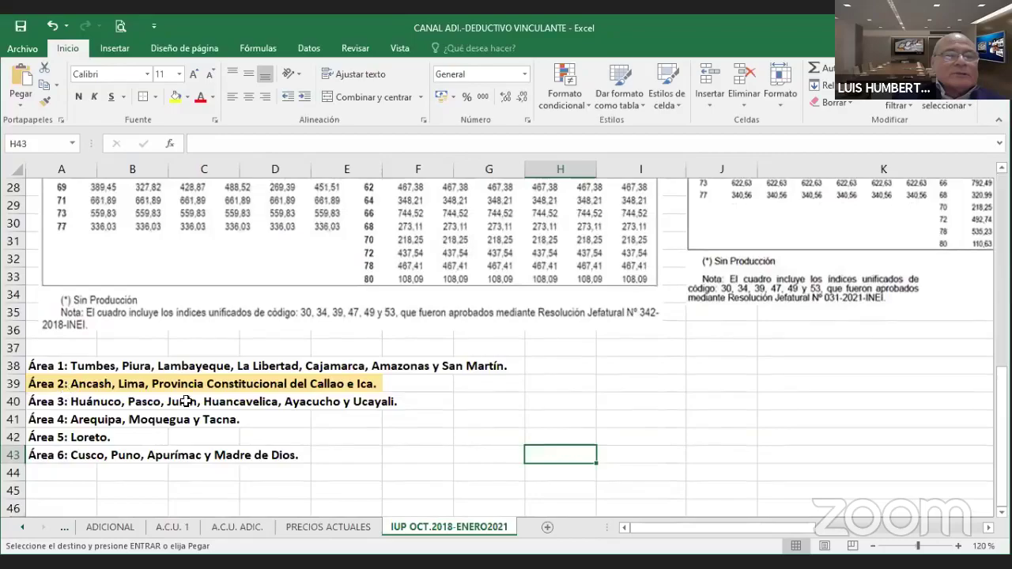
{"action": "scroll", "coordinate": [248, 461], "scroll_direction": "up", "scroll_amount": 6}
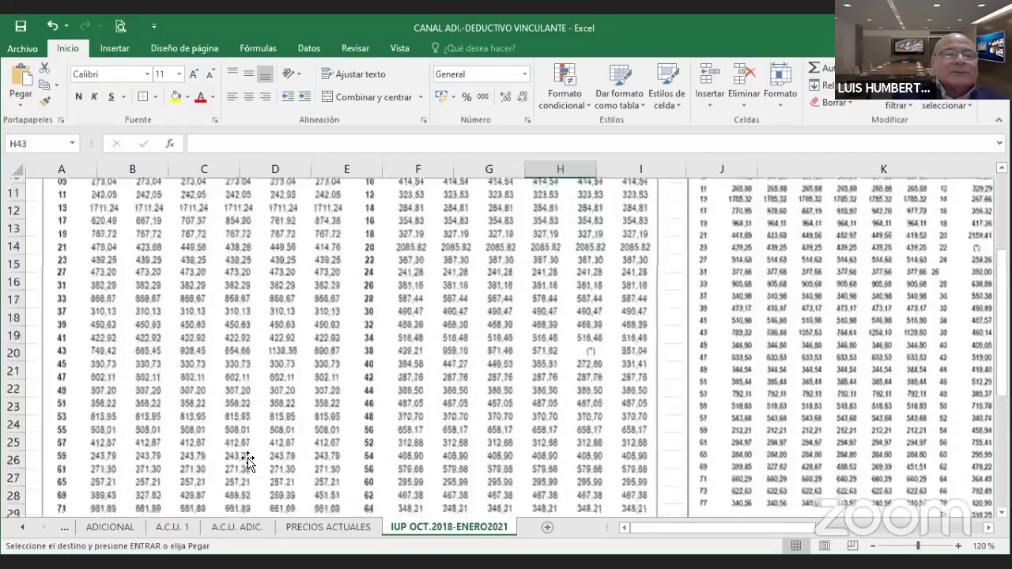
{"action": "scroll", "coordinate": [247, 462], "scroll_direction": "up", "scroll_amount": 3}
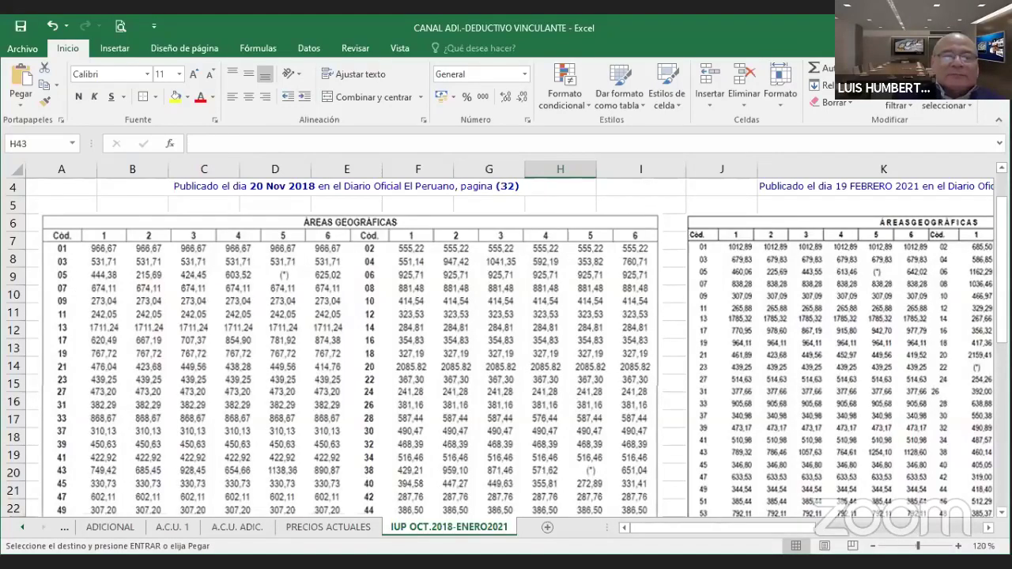
Step: Look up the October 2018 index for code 05 in area 2 and enter 215.69 as Io for PIEDRA CHANCADA in F8
{"action": "left_click", "coordinate": [332, 527]}
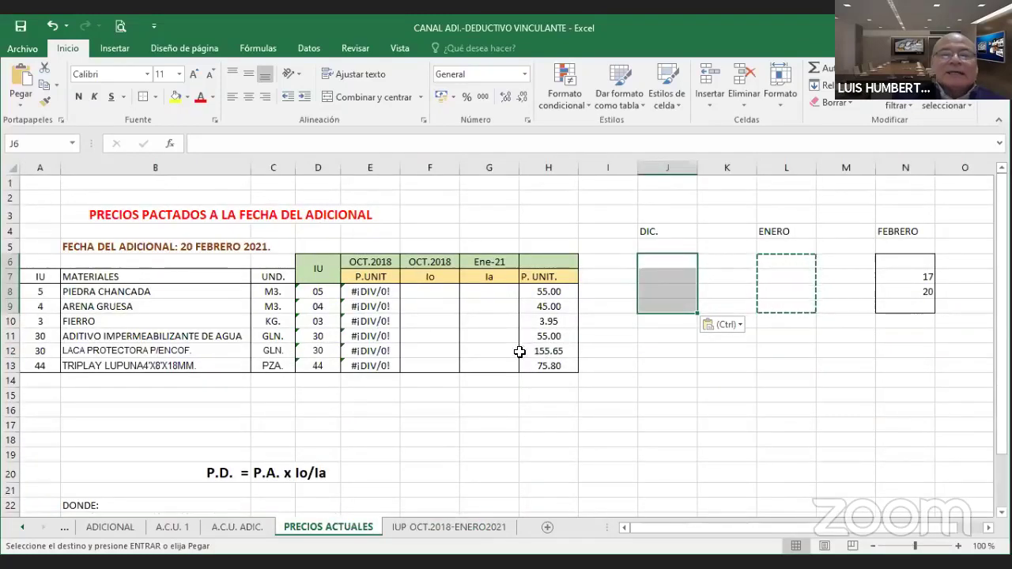
{"action": "left_click", "coordinate": [441, 293]}
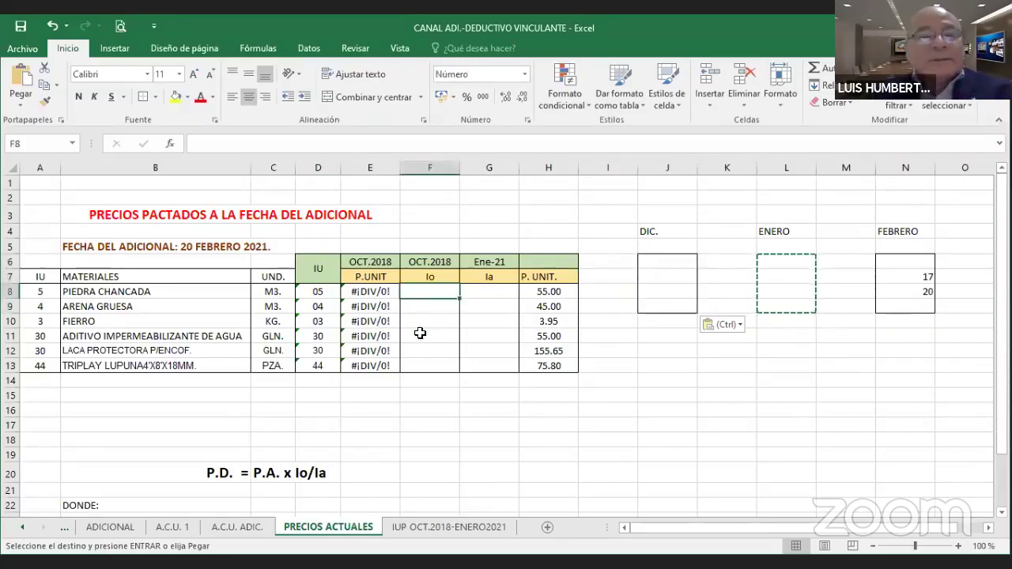
{"action": "left_click", "coordinate": [411, 528]}
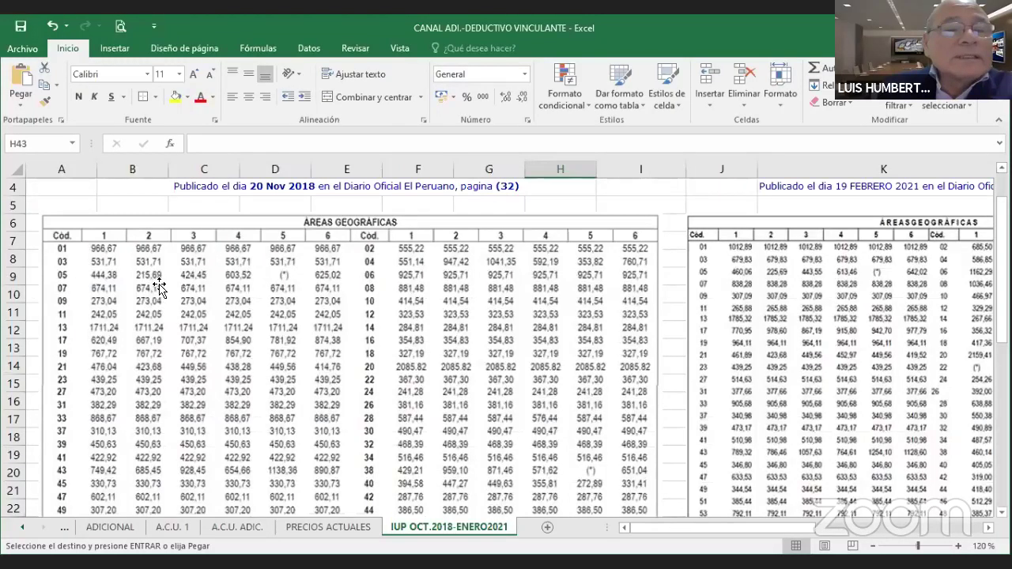
{"action": "left_click", "coordinate": [350, 526]}
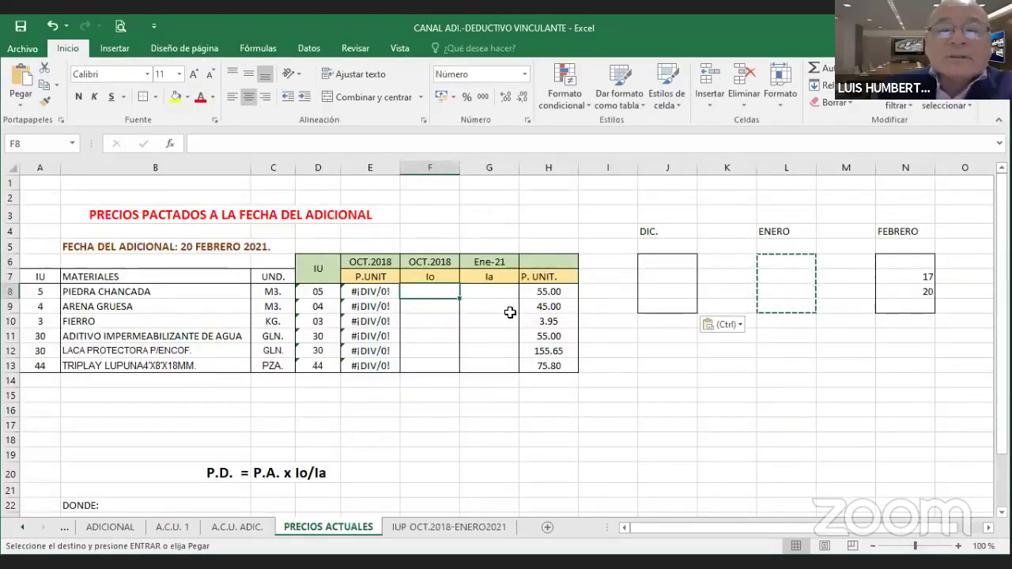
{"action": "type", "text": "21506"}
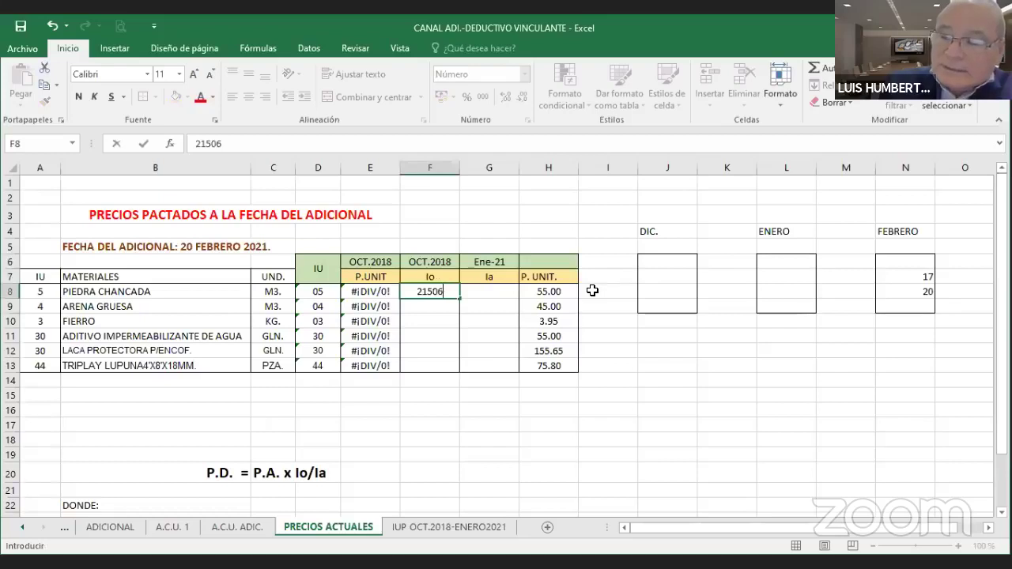
{"action": "type", "text": "9"}
{"action": "key", "text": "BackSpace"}
{"action": "key", "text": "BackSpace"}
{"action": "key", "text": "BackSpace"}
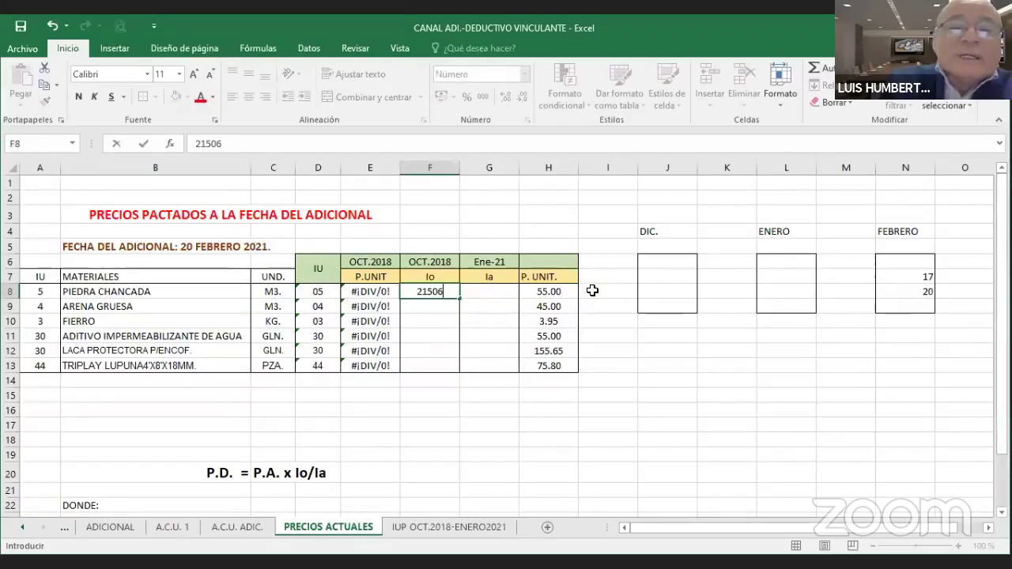
{"action": "type", "text": ".69"}
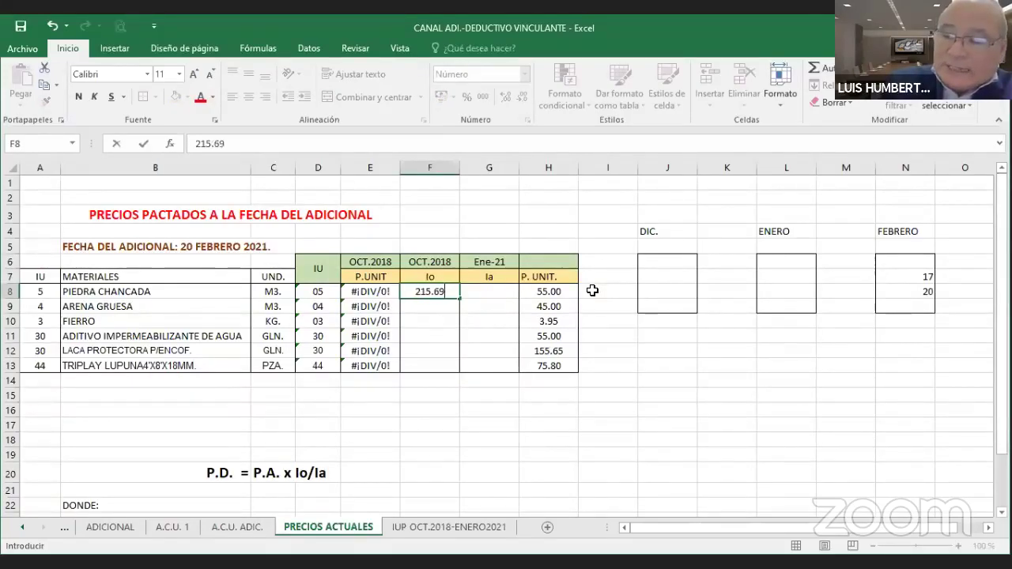
{"action": "key", "text": "Return"}
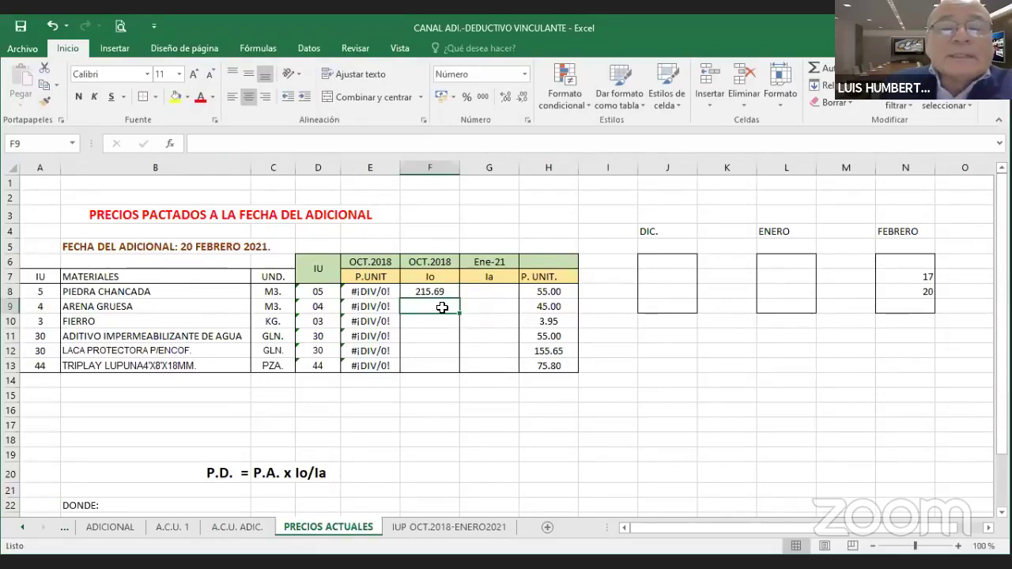
Step: Look up the October 2018 index for code 04 in area 2 and enter 947.42 as Io for ARENA GRUESA in F9
{"action": "left_click", "coordinate": [417, 527]}
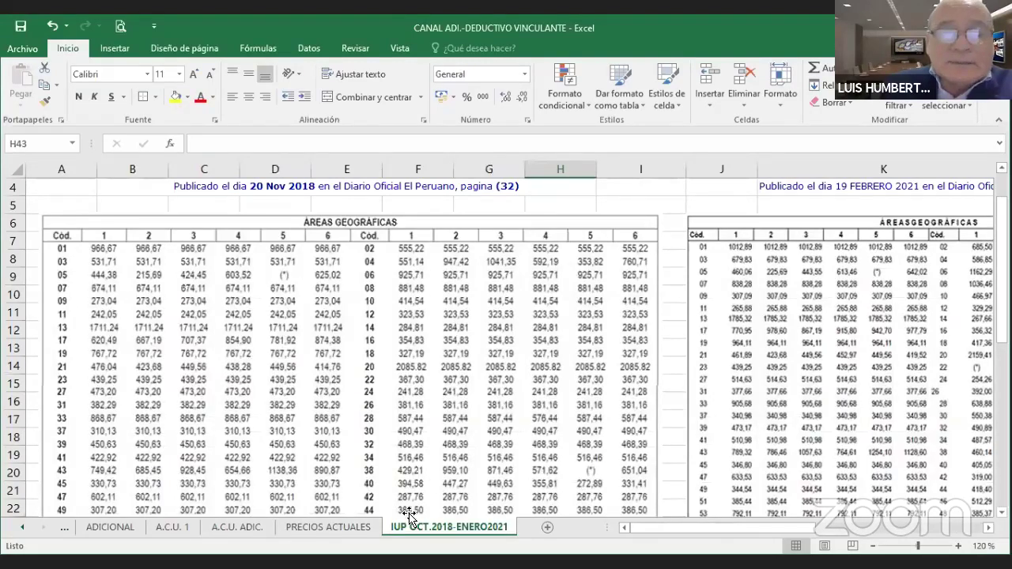
{"action": "left_click", "coordinate": [363, 528]}
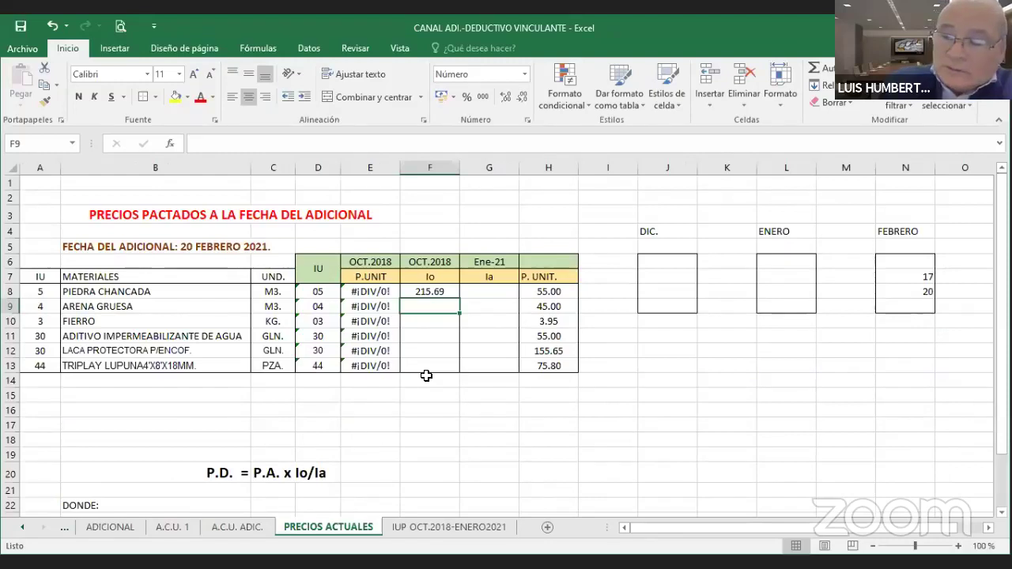
{"action": "type", "text": "247"}
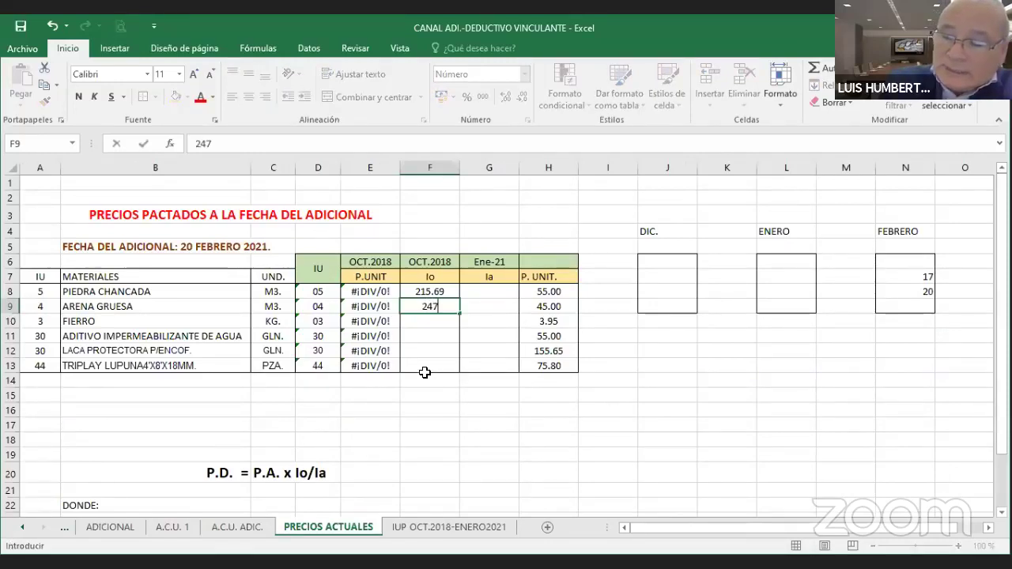
{"action": "type", "text": ".42"}
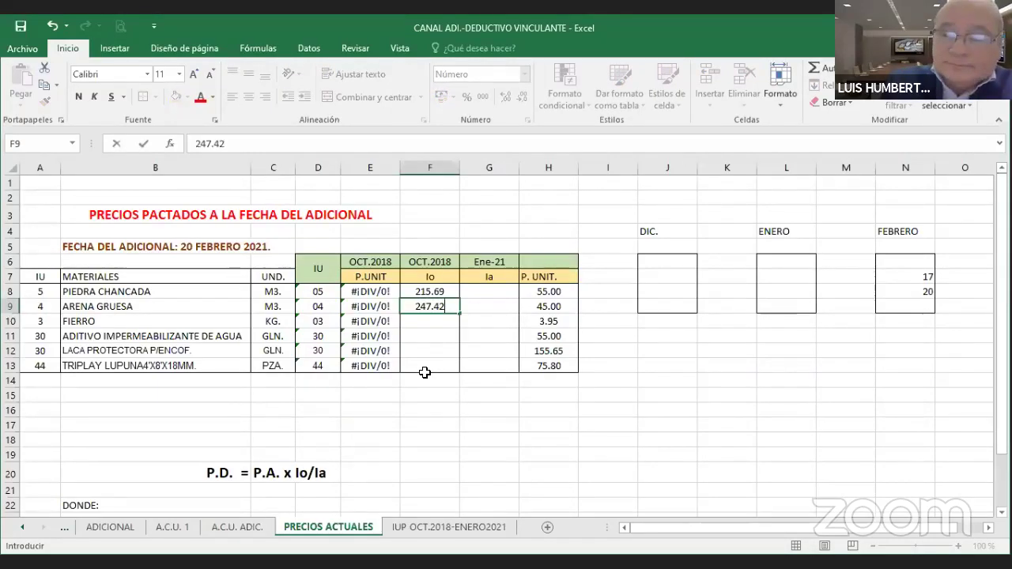
{"action": "key", "text": "BackSpace"}
{"action": "key", "text": "BackSpace"}
{"action": "key", "text": "BackSpace"}
{"action": "key", "text": "BackSpace"}
{"action": "key", "text": "BackSpace"}
{"action": "type", "text": "9"}
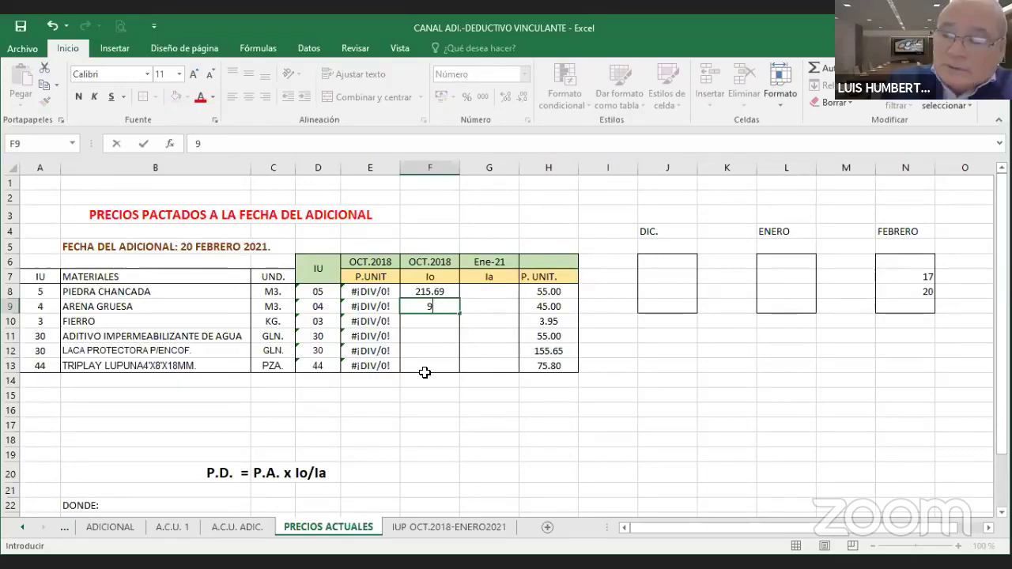
{"action": "type", "text": "47.42"}
{"action": "key", "text": "Return"}
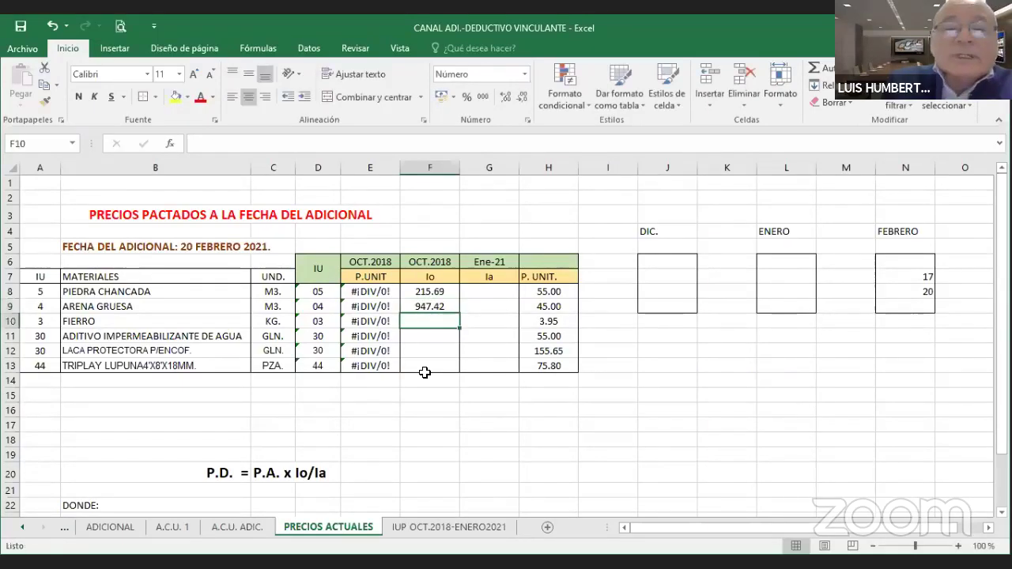
Step: Look up the October 2018 index for code 03 in area 2 and enter 531.71 as Io for FIERRO in F10
{"action": "left_click", "coordinate": [423, 528]}
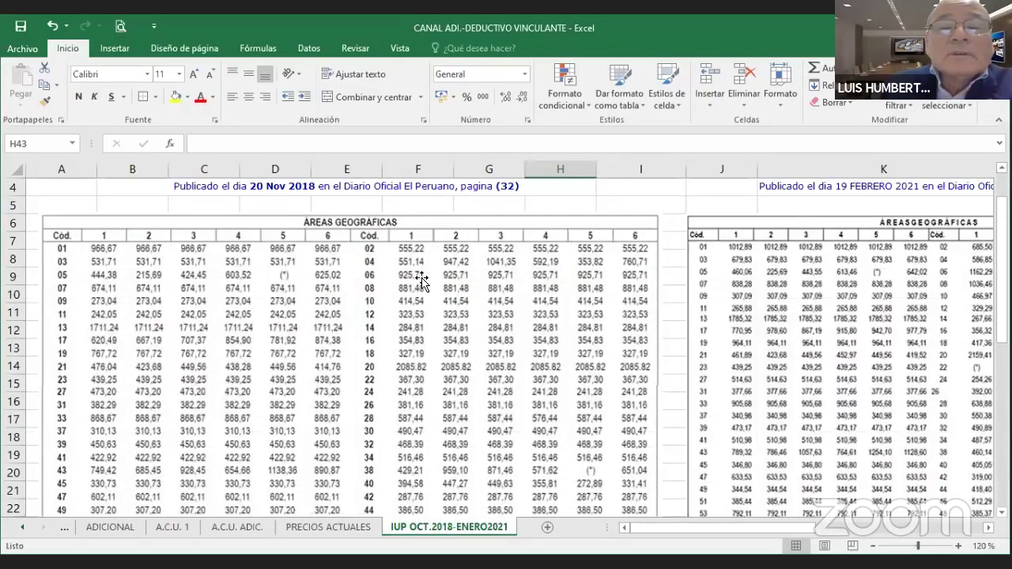
{"action": "left_click", "coordinate": [354, 528]}
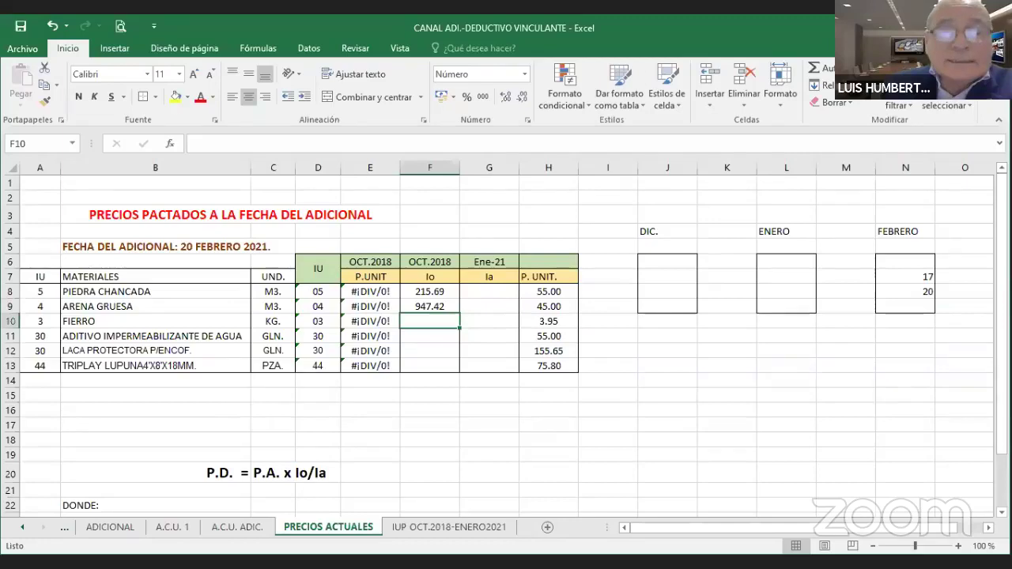
{"action": "left_click", "coordinate": [410, 528]}
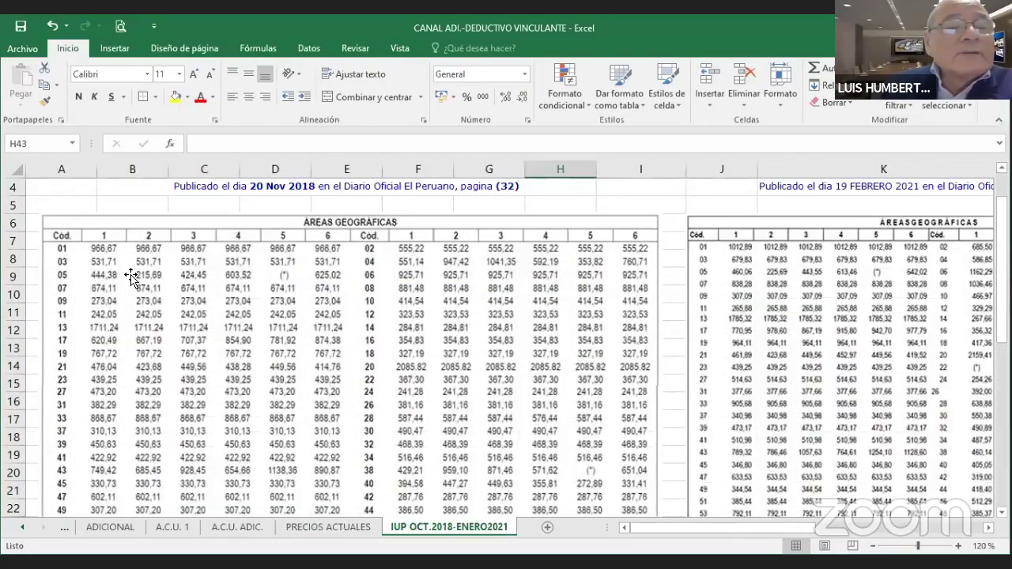
{"action": "left_click", "coordinate": [352, 524]}
{"action": "type", "text": "531.71"}
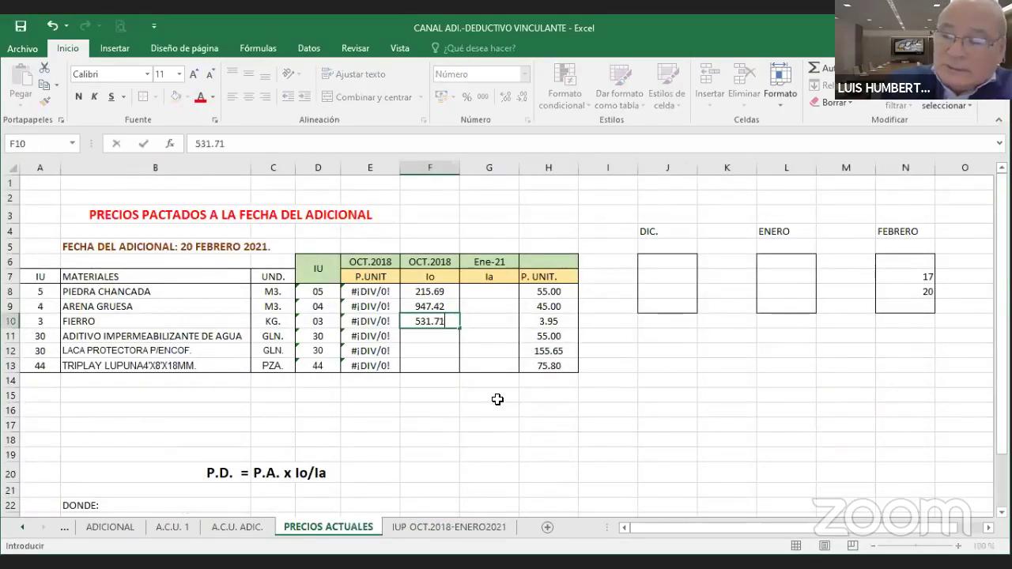
{"action": "key", "text": "Return"}
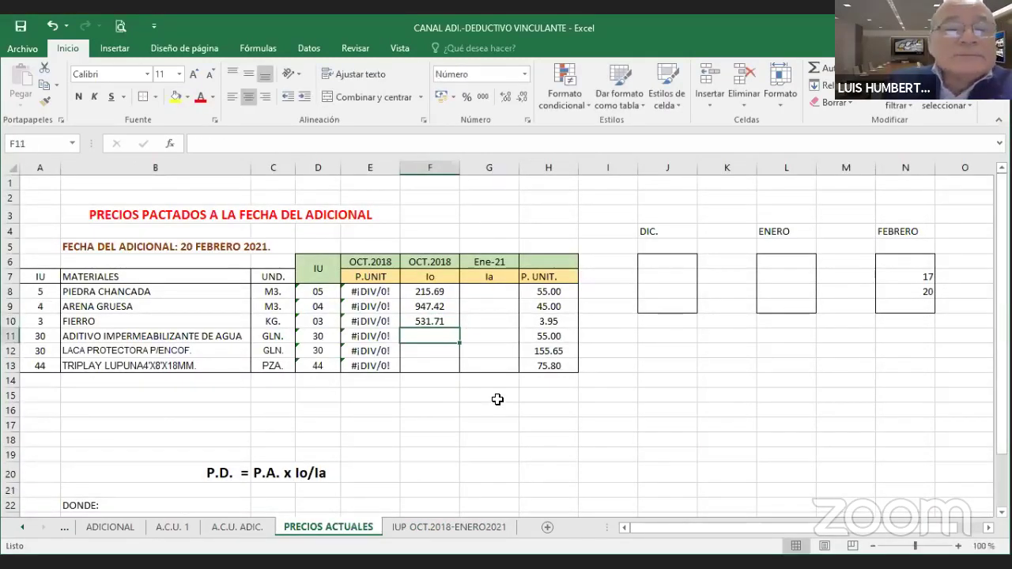
Step: Look up the October 2018 index for code 30 in area 2 and enter 490.47 as Io for ADITIVO IMPERMEABILIZANTE DE AGUA in F11
{"action": "left_click", "coordinate": [410, 528]}
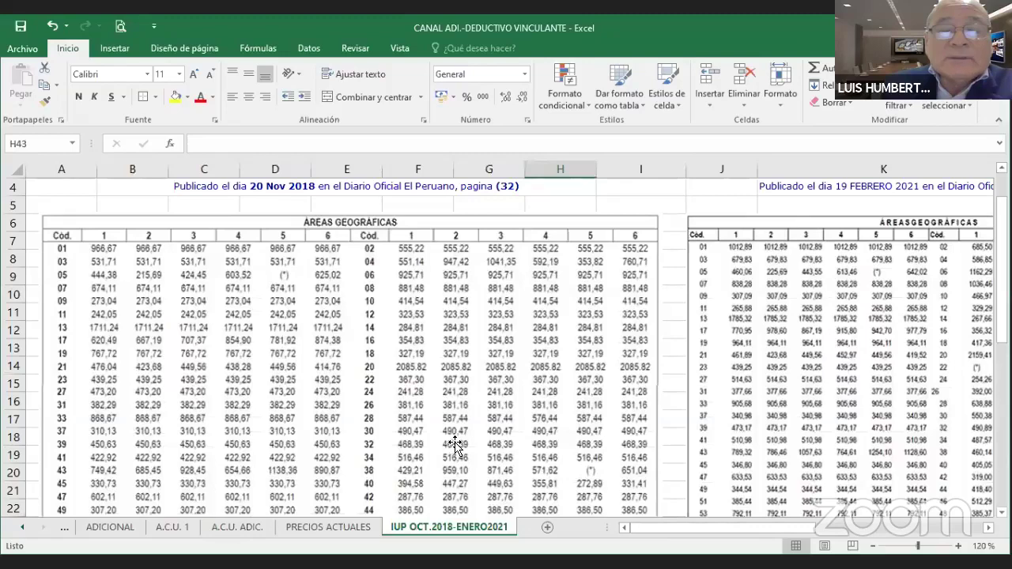
{"action": "left_click", "coordinate": [332, 527]}
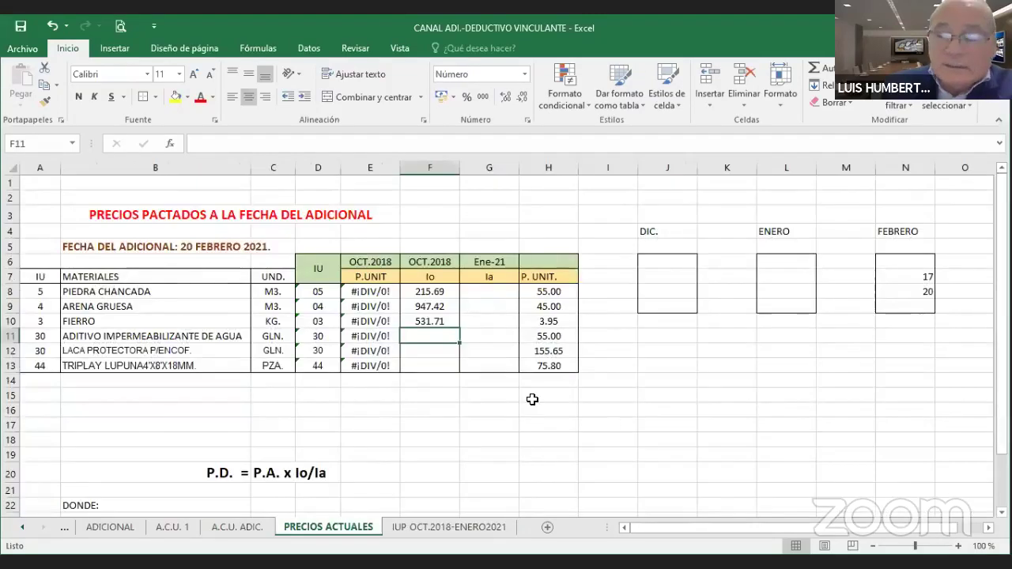
{"action": "type", "text": "490.47}"}
{"action": "key", "text": "Return"}
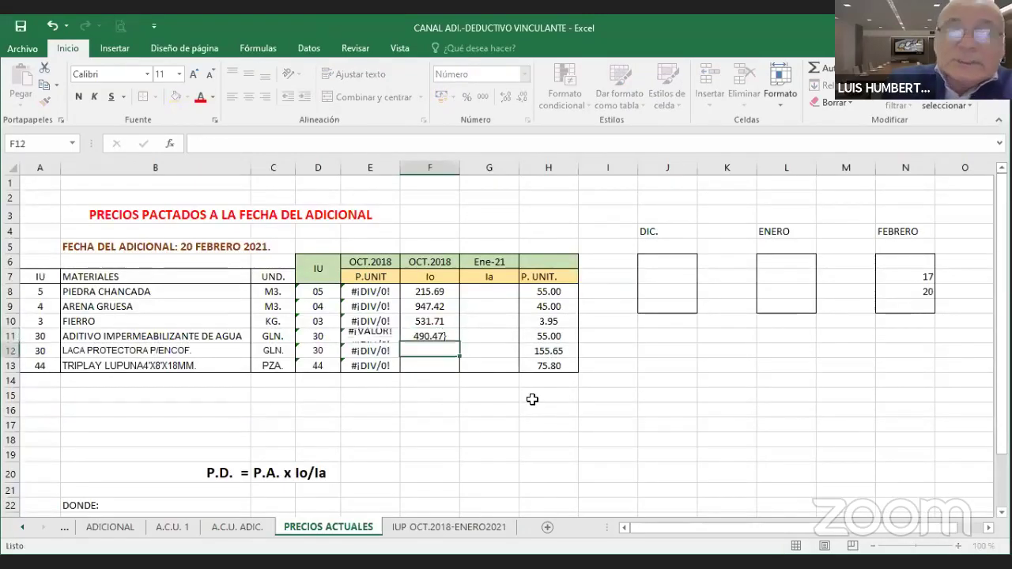
{"action": "left_click", "coordinate": [450, 337]}
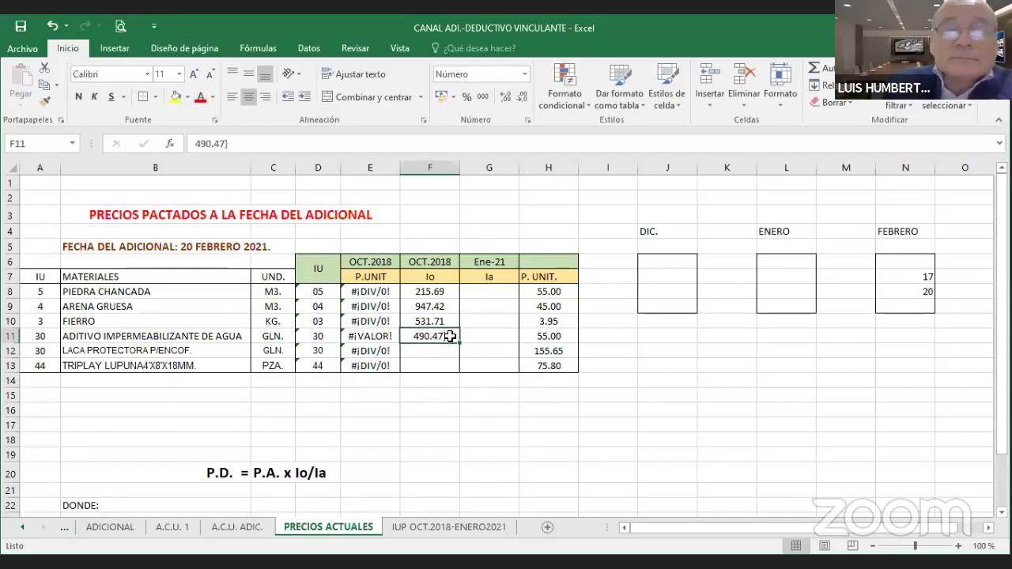
{"action": "left_click", "coordinate": [248, 144]}
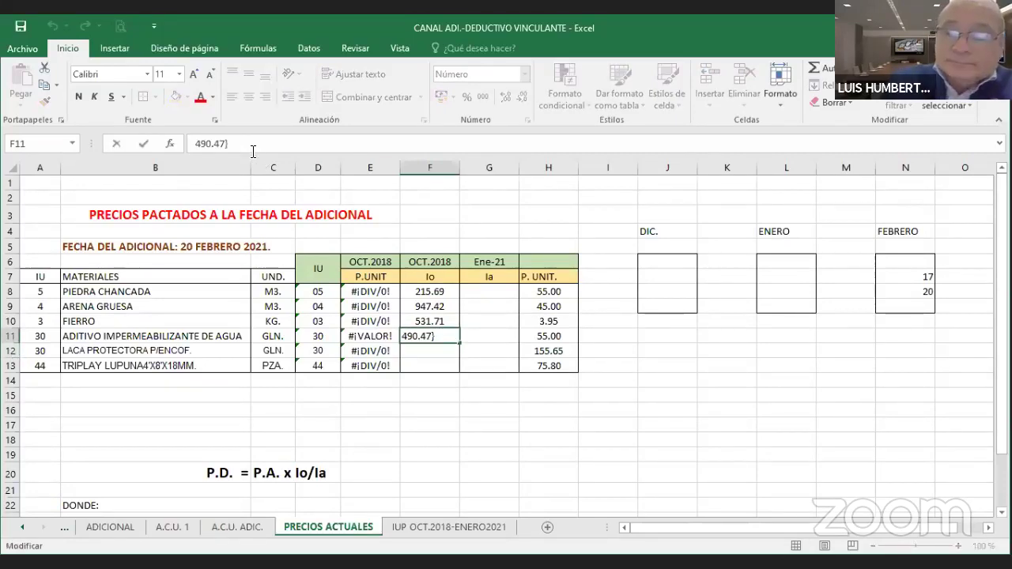
{"action": "key", "text": "Return"}
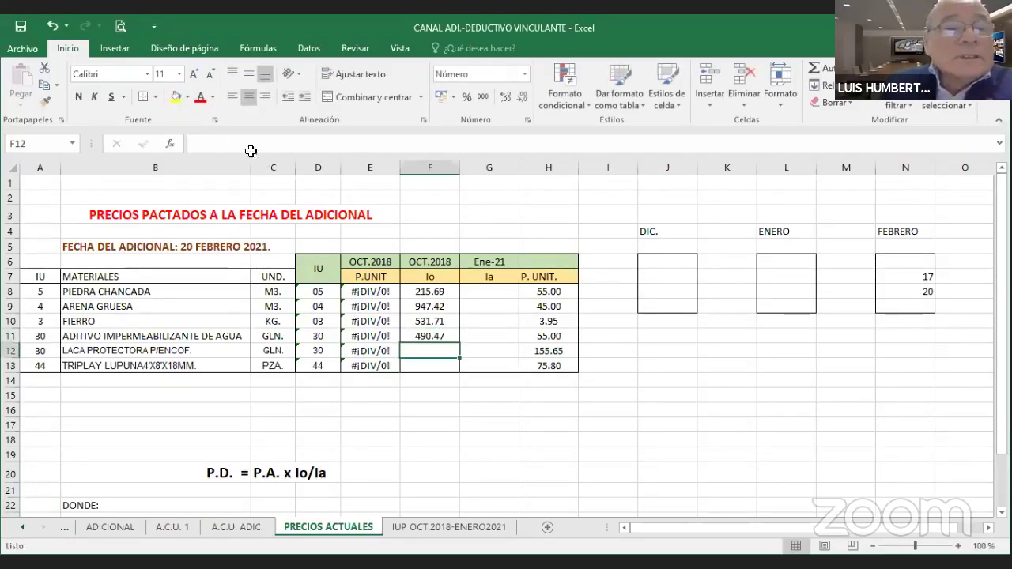
Step: Fill Io for LACA PROTECTORA P/ENCOF. in F12 with the formula +F11, reusing the code 30 index
{"action": "type", "text": "+"}
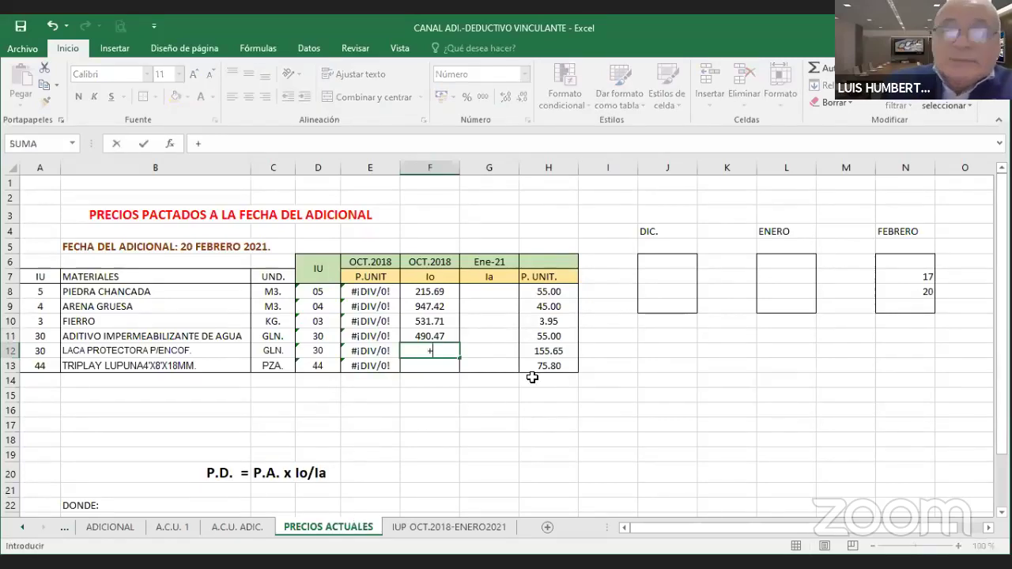
{"action": "left_click", "coordinate": [448, 336]}
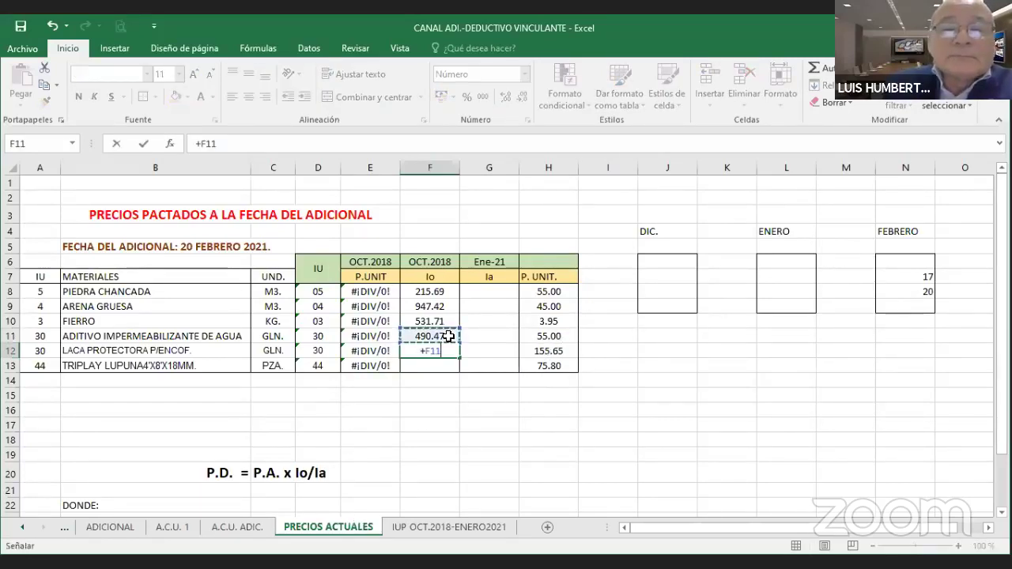
{"action": "key", "text": "Return"}
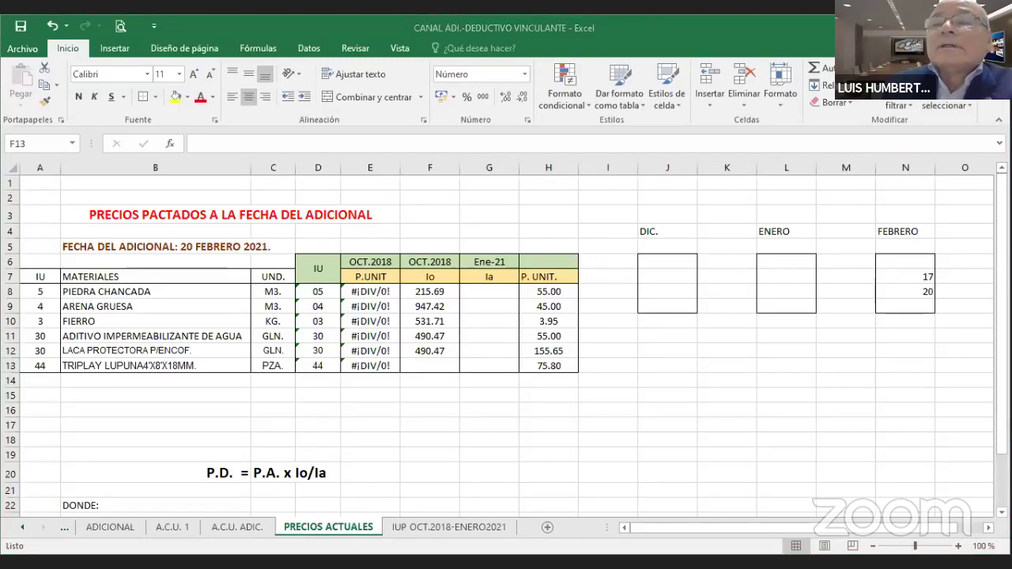
Step: Look up the October 2018 index for code 44 in area 2 and enter 386.5 as Io for TRIPLAY LUPUNA in F13
{"action": "left_click", "coordinate": [448, 526]}
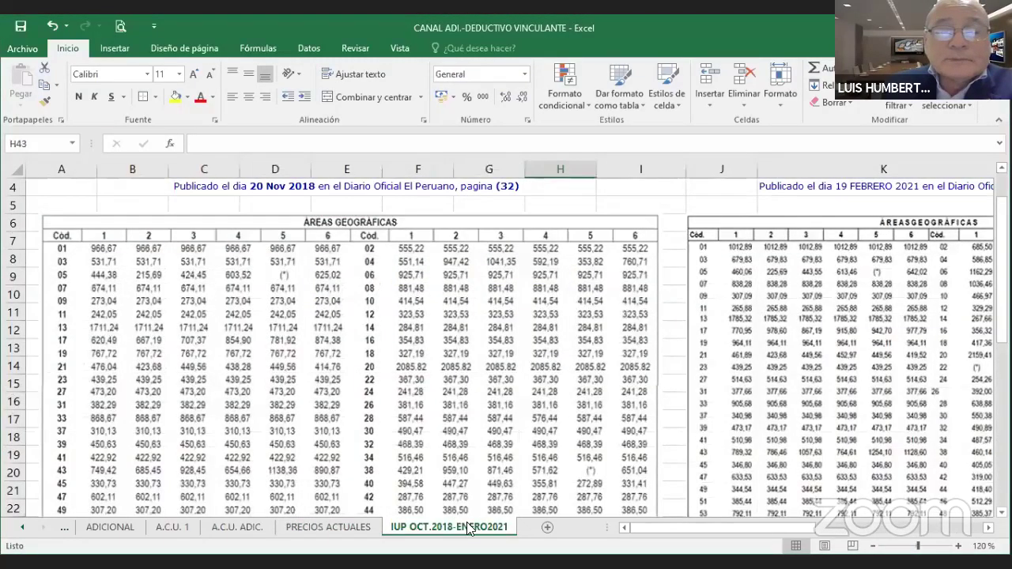
{"action": "left_click", "coordinate": [363, 528]}
{"action": "type", "text": "386.5"}
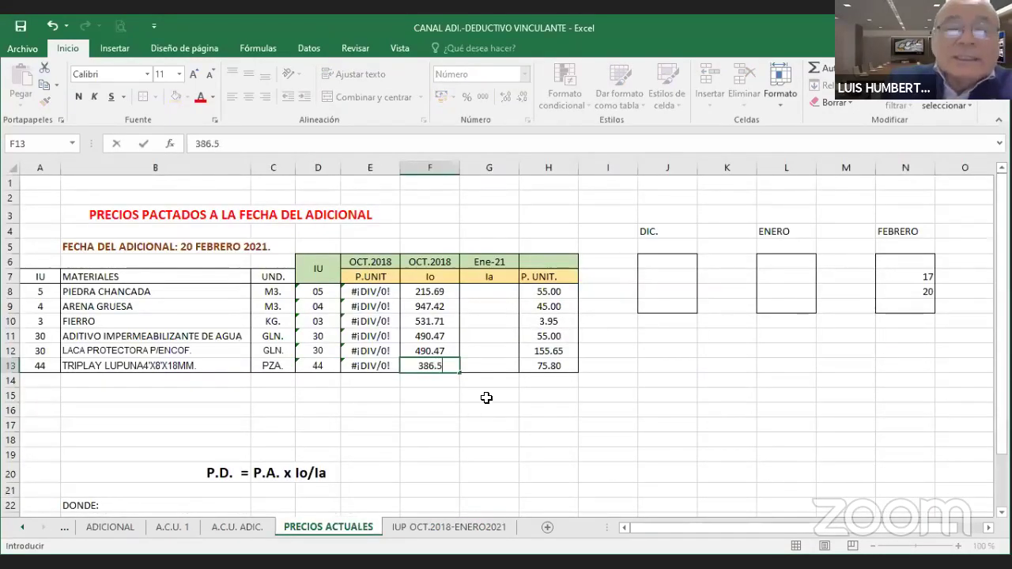
{"action": "key", "text": "Return"}
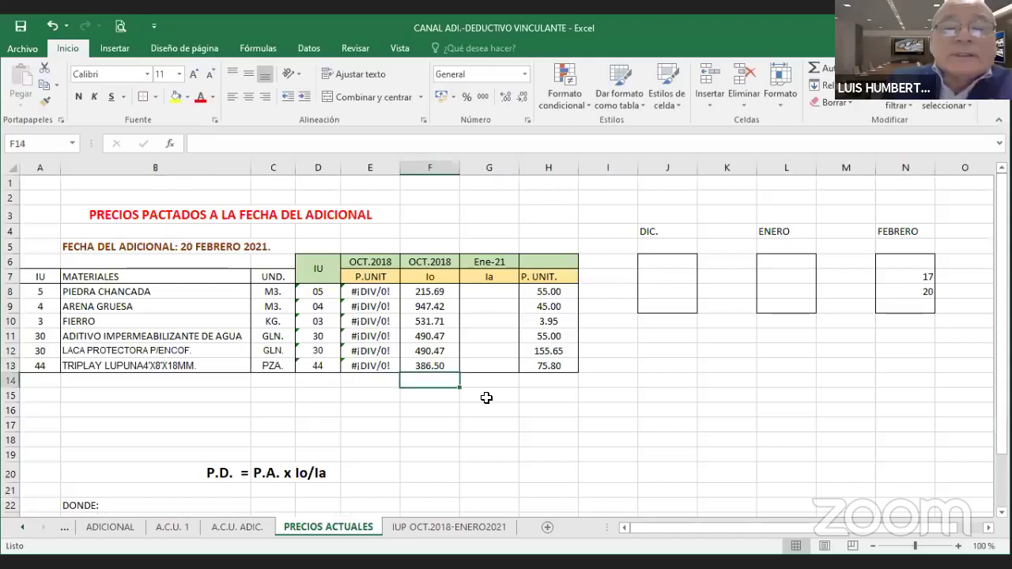
Step: Look up the January 2021 index for code 05 in area 2 and enter 225.69 as Ia for PIEDRA CHANCADA in G8
{"action": "left_click", "coordinate": [487, 291]}
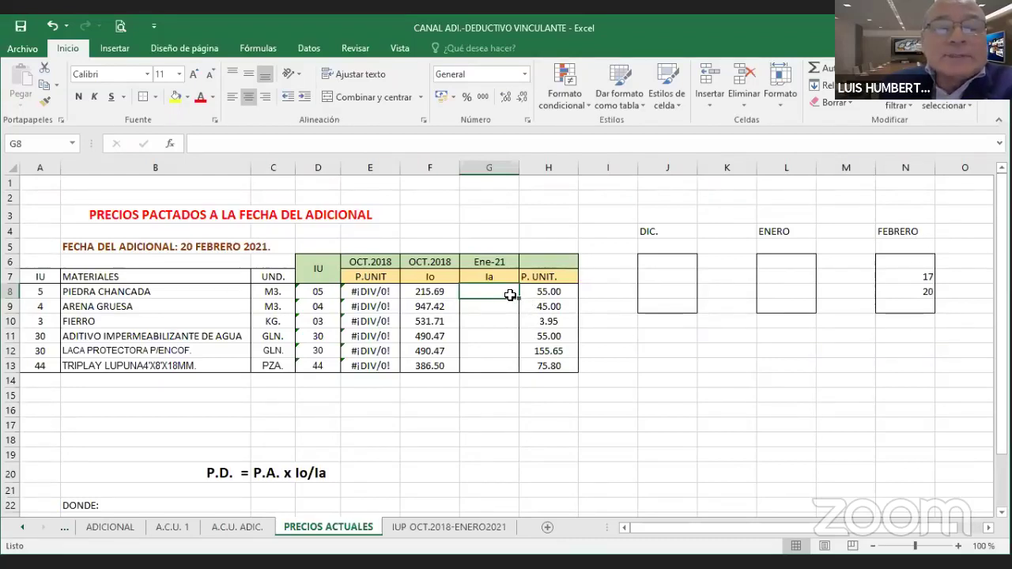
{"action": "left_click", "coordinate": [454, 527]}
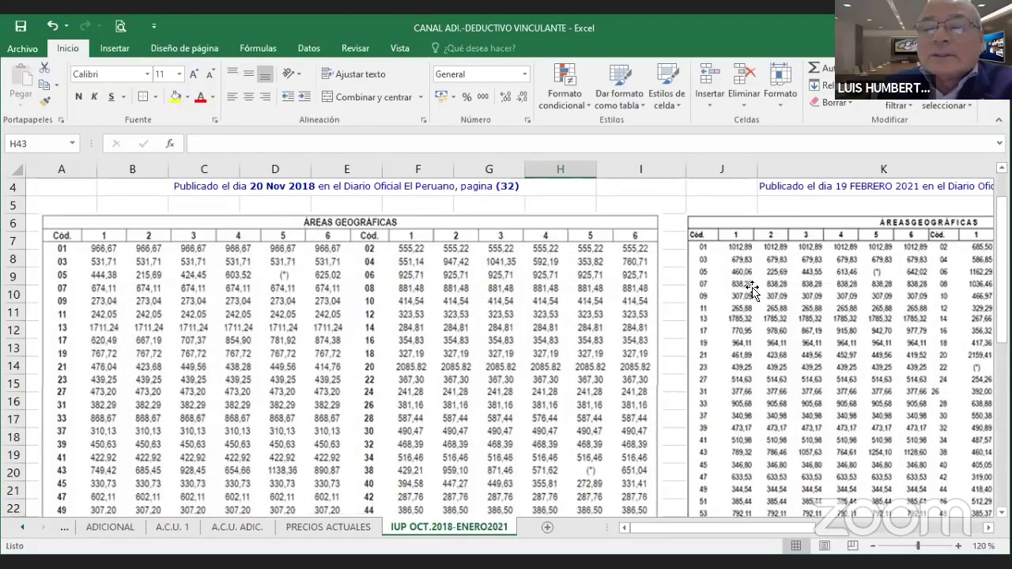
{"action": "left_click", "coordinate": [347, 527]}
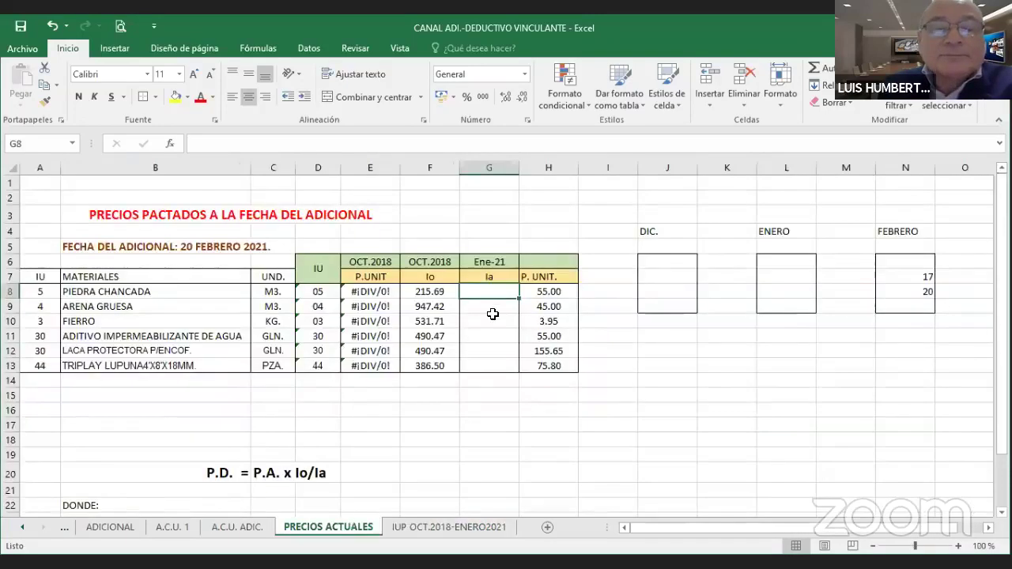
{"action": "type", "text": "225."}
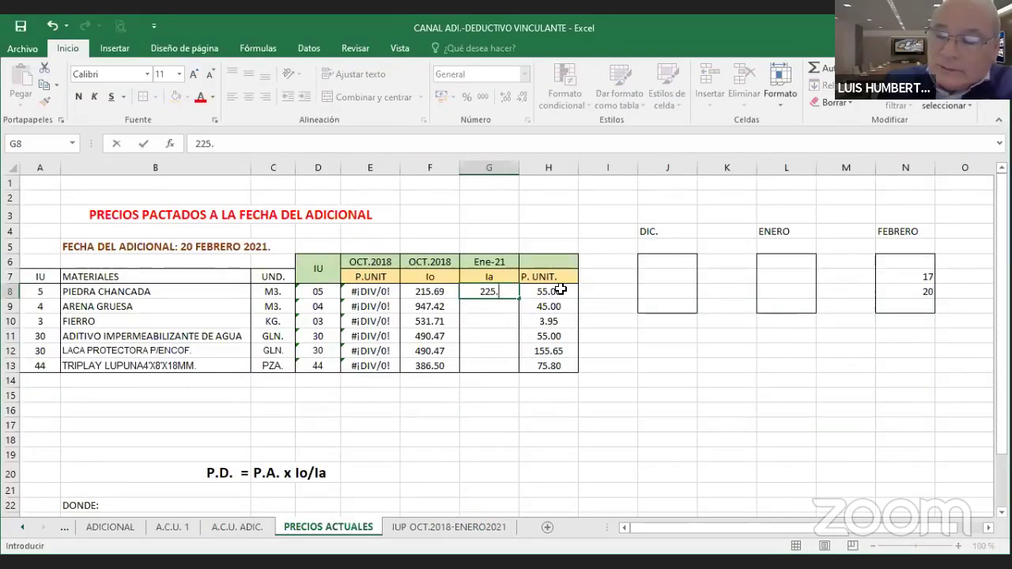
{"action": "type", "text": "69"}
{"action": "key", "text": "Return"}
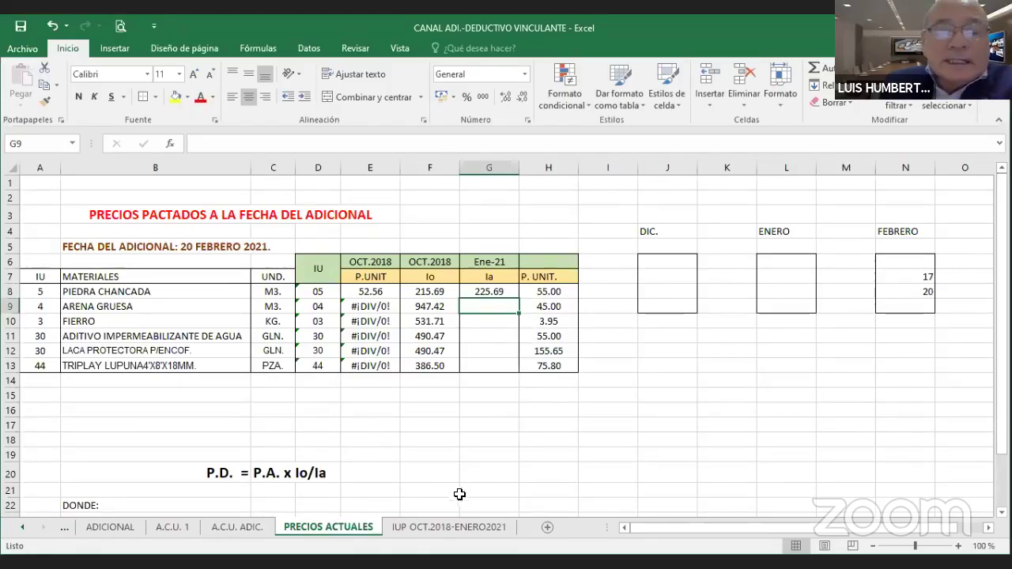
Step: Look up the January 2021 index for code 04 in area 2 and enter 1012.16 as Ia for ARENA GRUESA in G9
{"action": "left_click", "coordinate": [456, 528]}
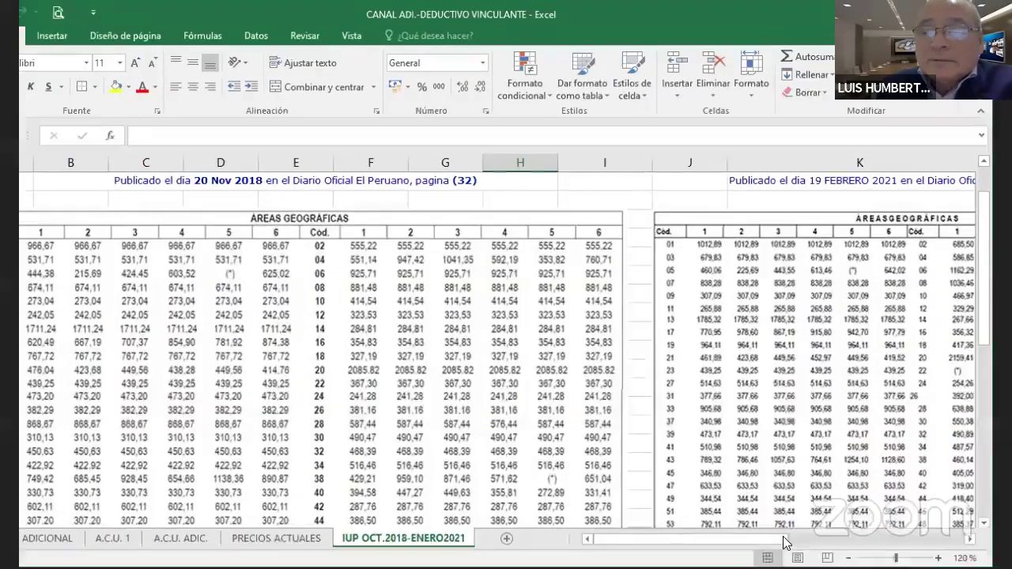
{"action": "left_click_drag", "start_coordinate": [785, 542], "coordinate": [815, 540]}
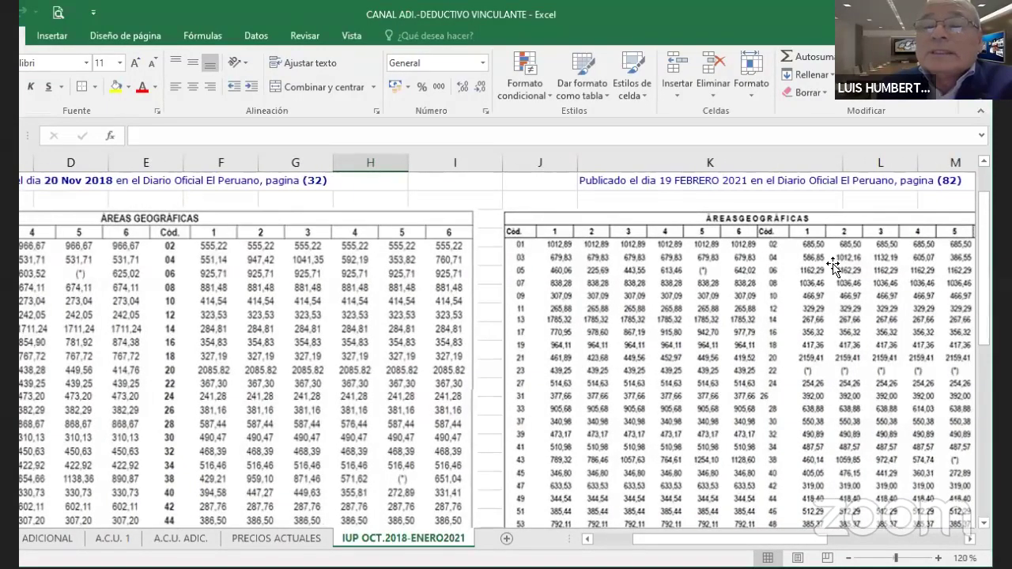
{"action": "left_click", "coordinate": [318, 539]}
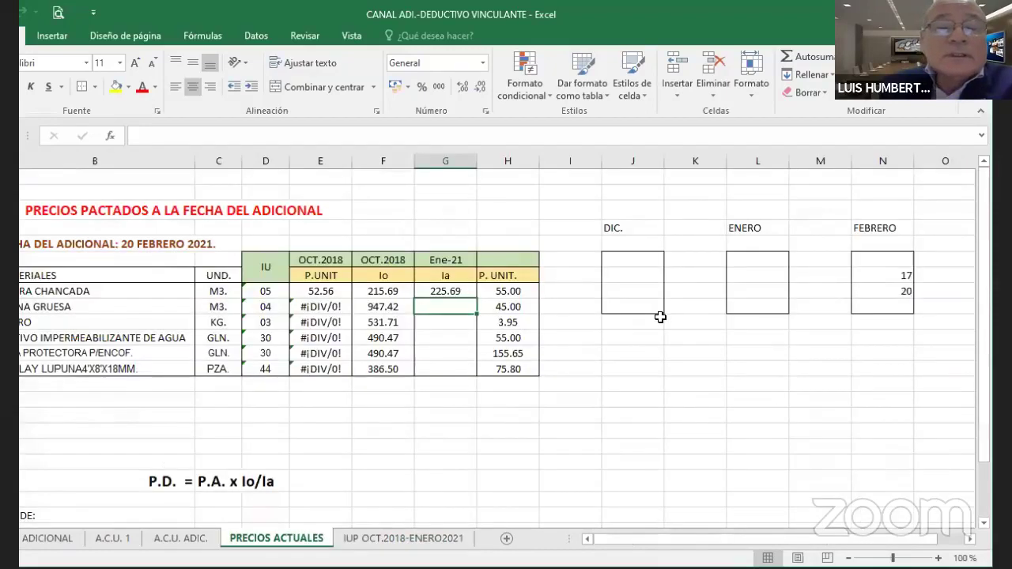
{"action": "type", "text": "1012.16"}
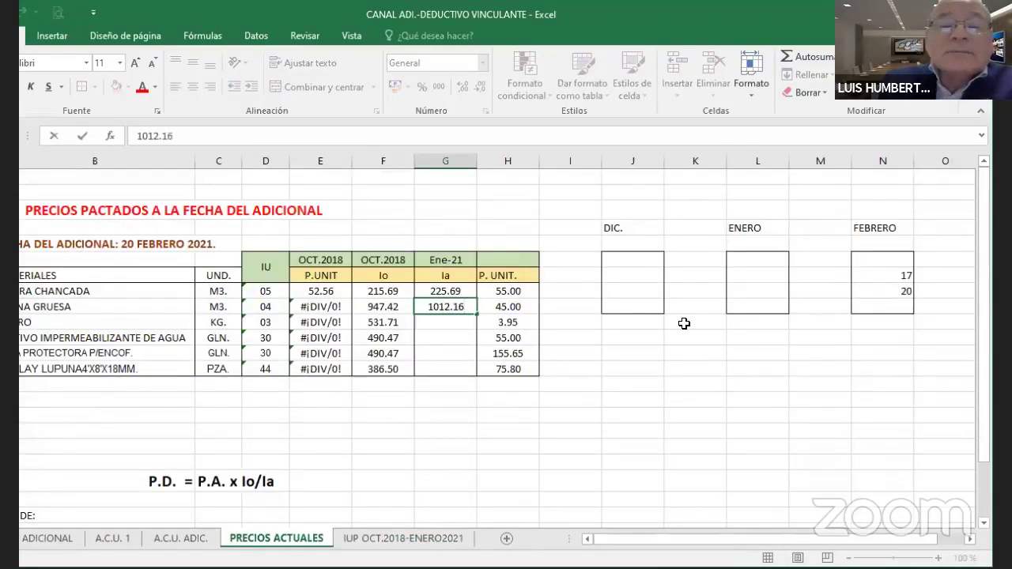
{"action": "key", "text": "Return"}
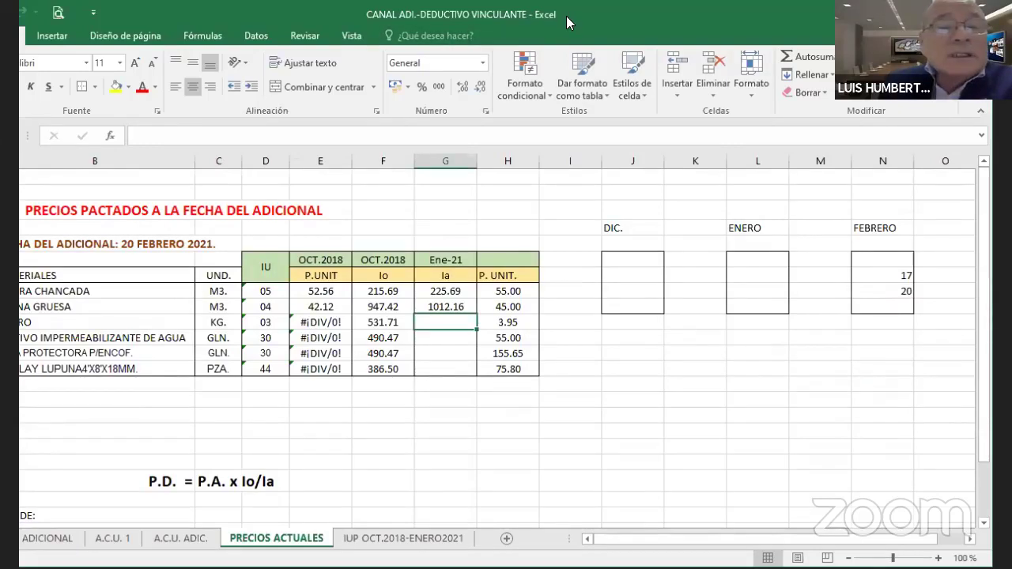
Step: Look up the January 2021 index for code 03 in area 2 and enter 679.83 as Ia for FIERRO in G10
{"action": "left_click", "coordinate": [437, 536]}
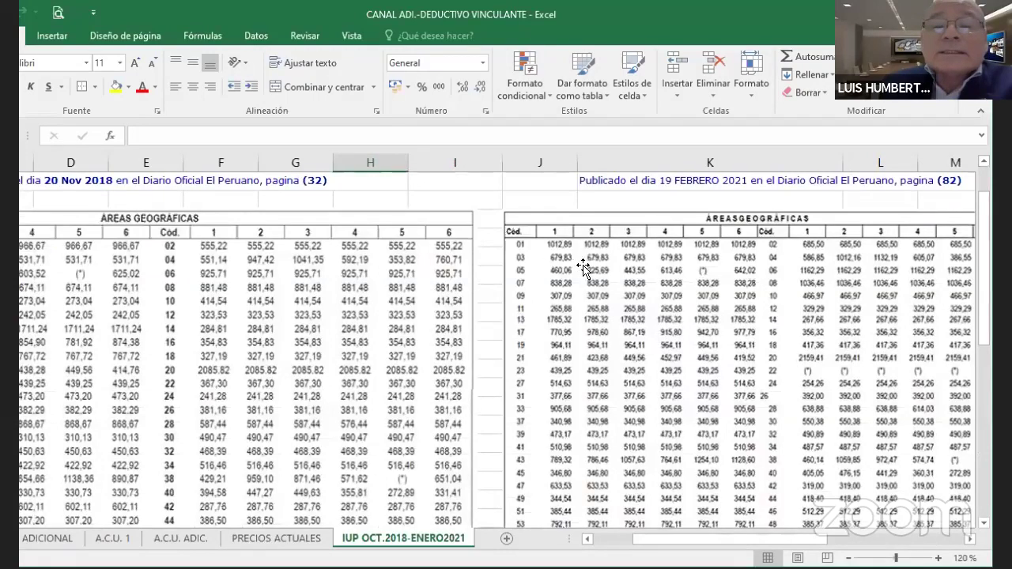
{"action": "left_click", "coordinate": [299, 538]}
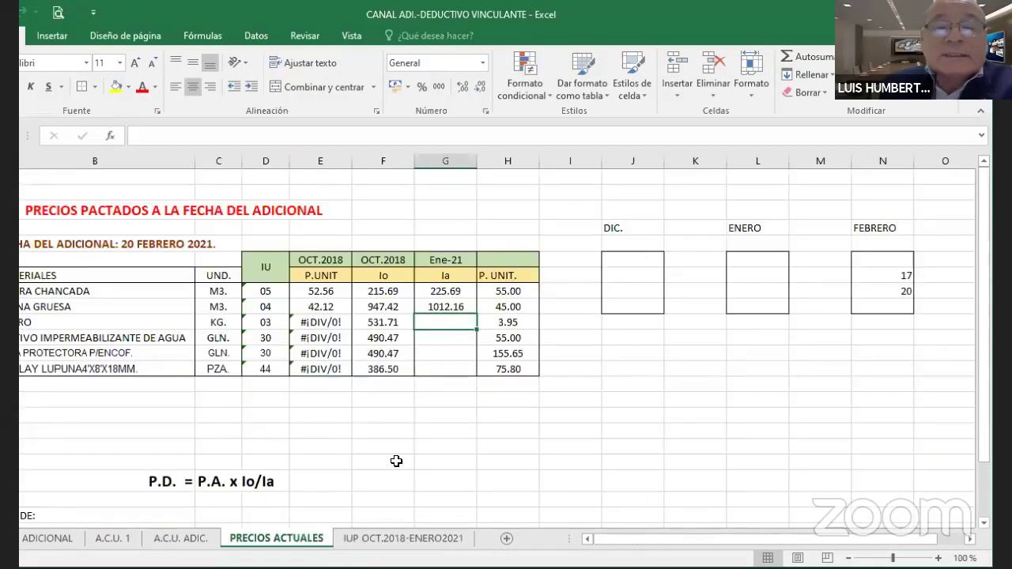
{"action": "type", "text": "679.83"}
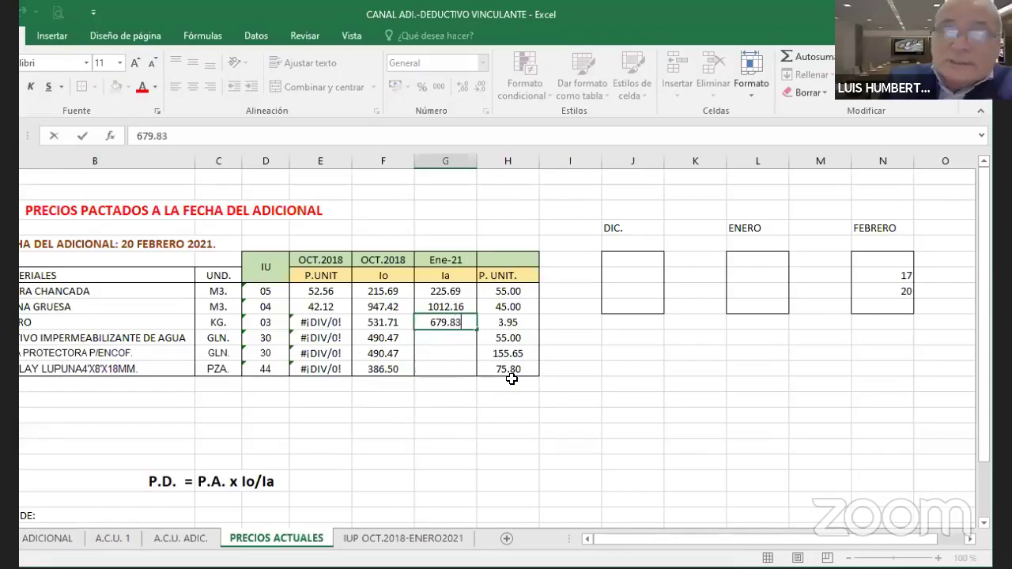
{"action": "key", "text": "Return"}
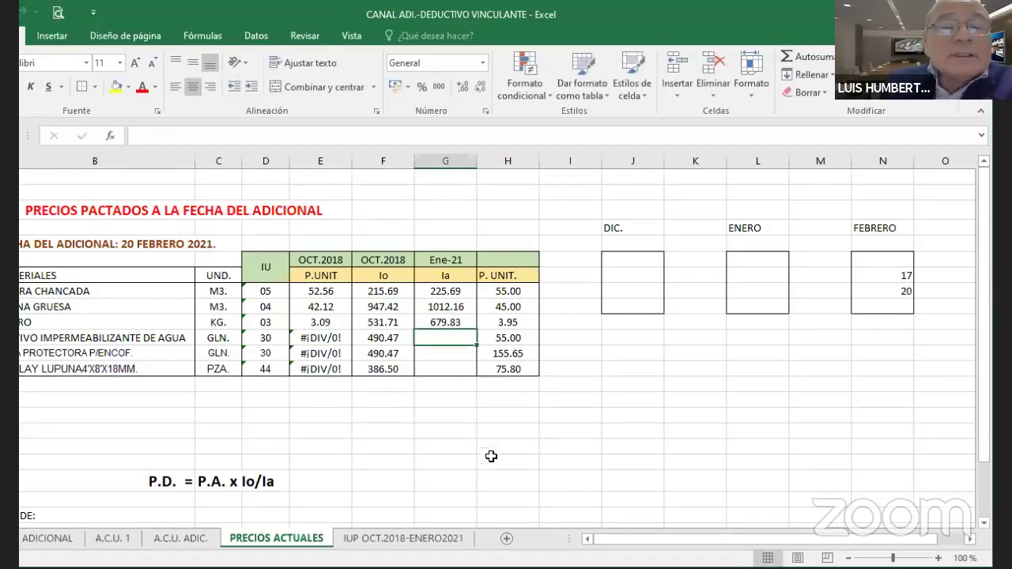
Step: Look up the January 2021 index for code 30 in area 2 and enter 550.38 as Ia for ADITIVO IMPERMEABILIZANTE DE AGUA in G11
{"action": "left_click", "coordinate": [436, 540]}
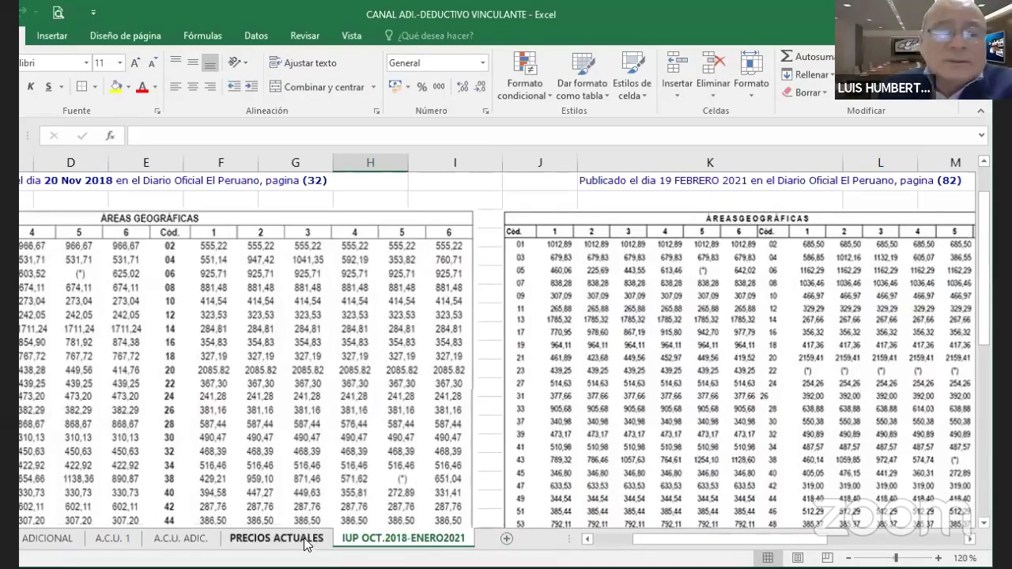
{"action": "left_click", "coordinate": [276, 537]}
{"action": "type", "text": "550"}
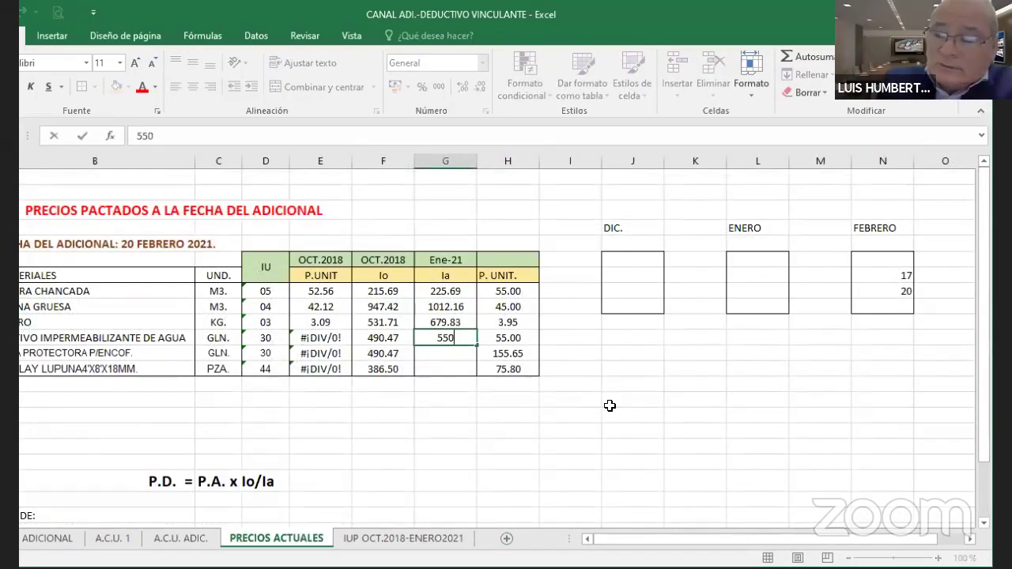
{"action": "type", "text": ".38"}
{"action": "key", "text": "Return"}
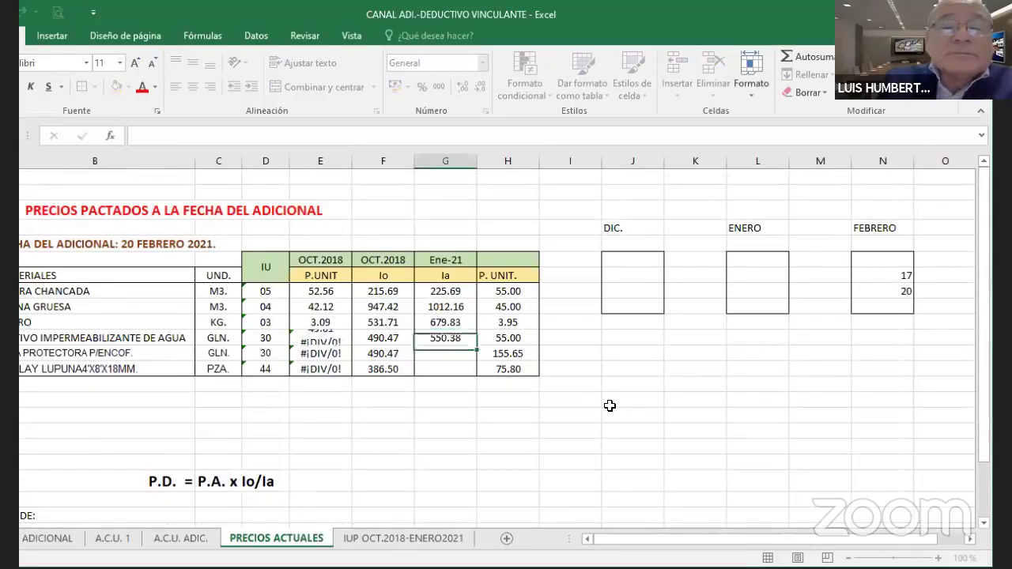
Step: Enter the formula +G11 in G12 so the PROTECTORA P/ENCOF. row, also code 30, uses the same Ia
{"action": "type", "text": "+"}
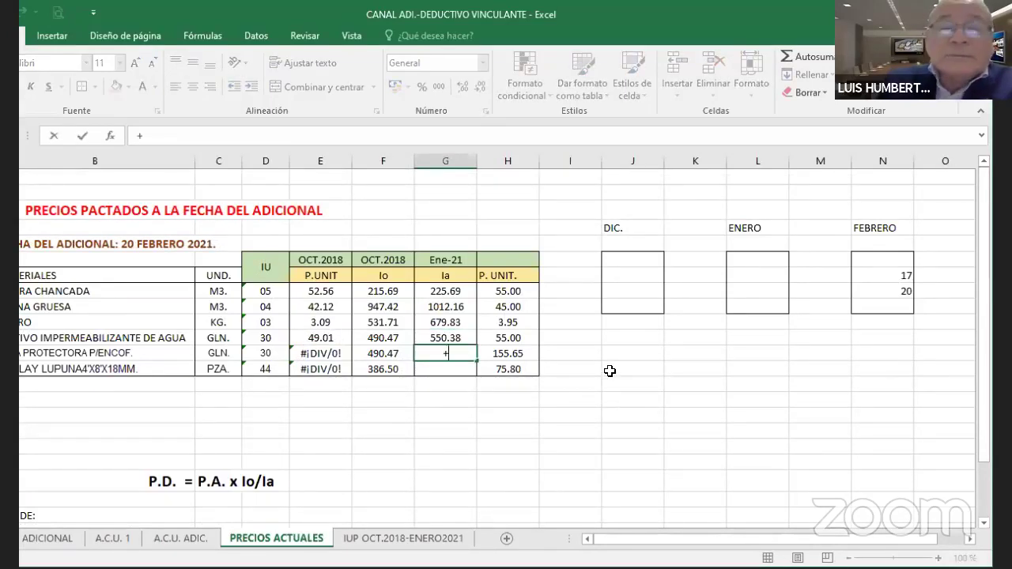
{"action": "left_click", "coordinate": [462, 337]}
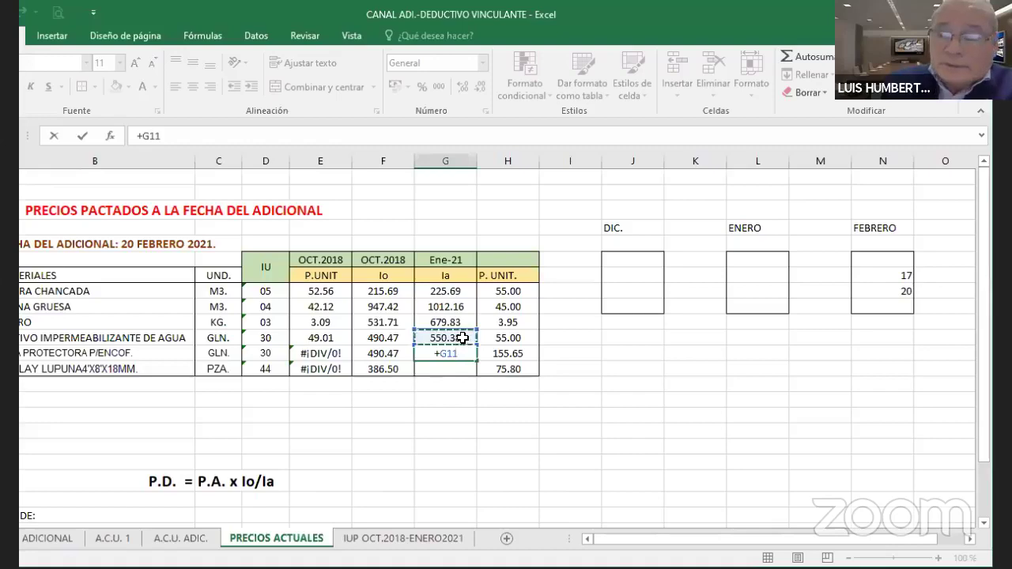
{"action": "key", "text": "Return"}
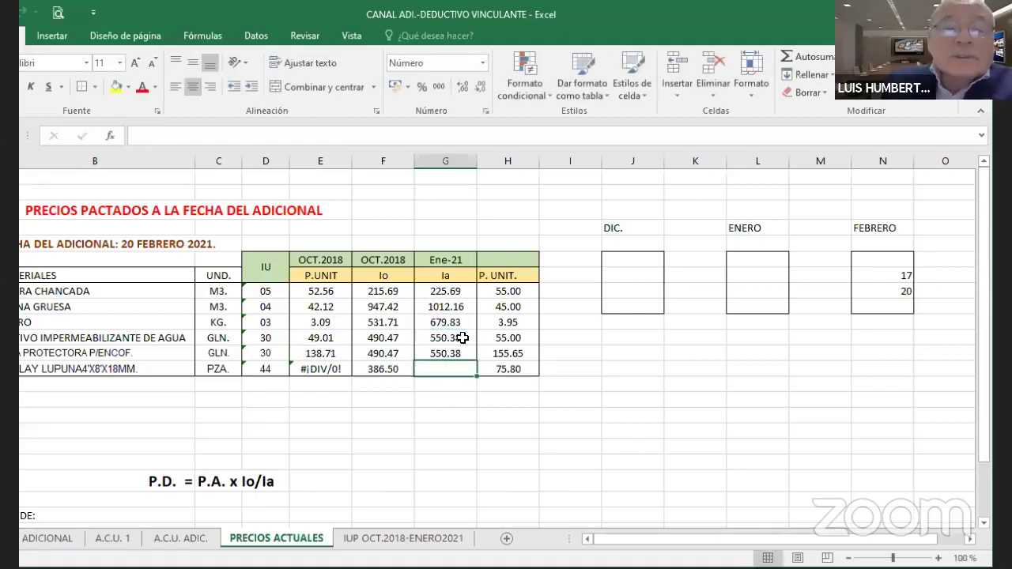
Step: Look up the January 2021 index for code 44 in area 2 and enter 418.4 as Ia for the LUPUNA 4'X8'X18MM row in G13
{"action": "left_click", "coordinate": [393, 540]}
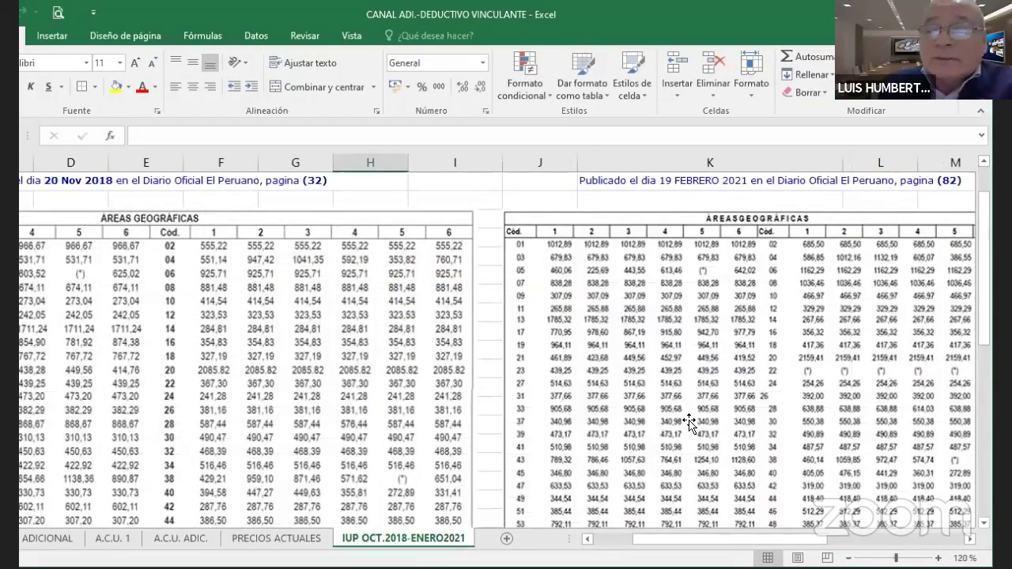
{"action": "scroll", "coordinate": [690, 423], "scroll_direction": "down", "scroll_amount": 1}
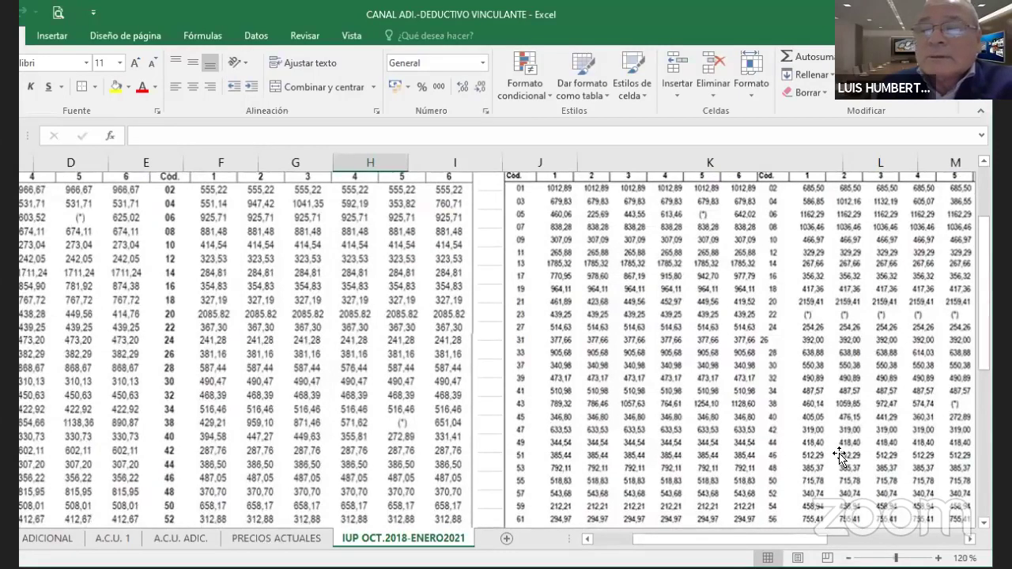
{"action": "left_click", "coordinate": [304, 537]}
{"action": "type", "text": "418.4"}
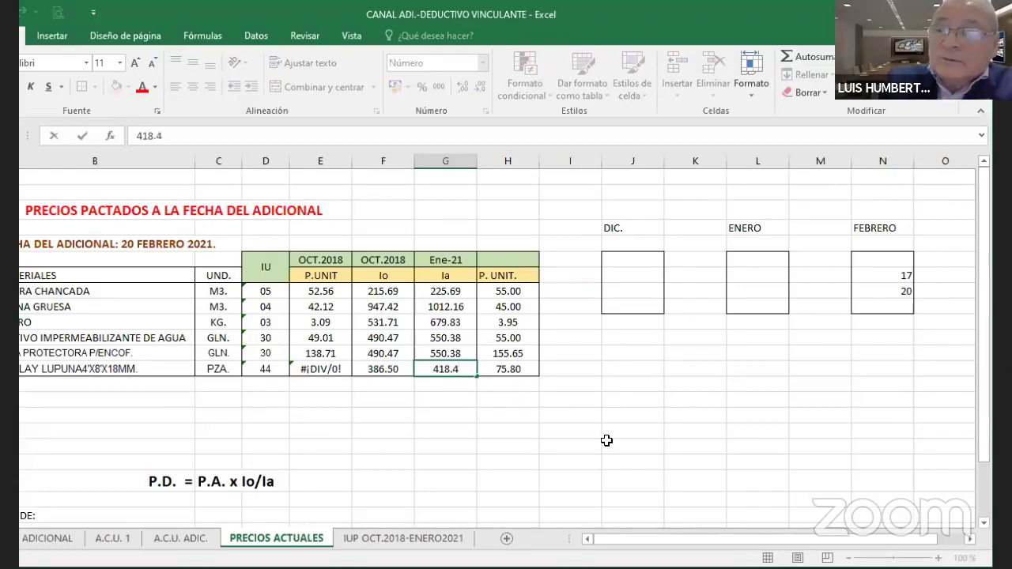
{"action": "key", "text": "Return"}
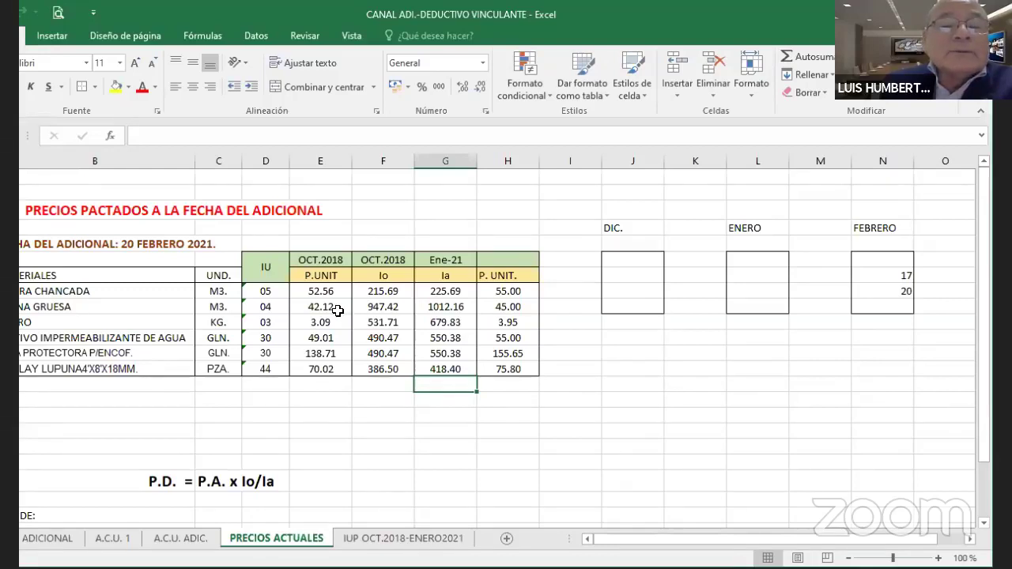
Step: Review the unit cost analyses on the A.C.U. ADIC. sheet and the general expenses and profit lines of the ADICIONAL budget
{"action": "left_click", "coordinate": [181, 541]}
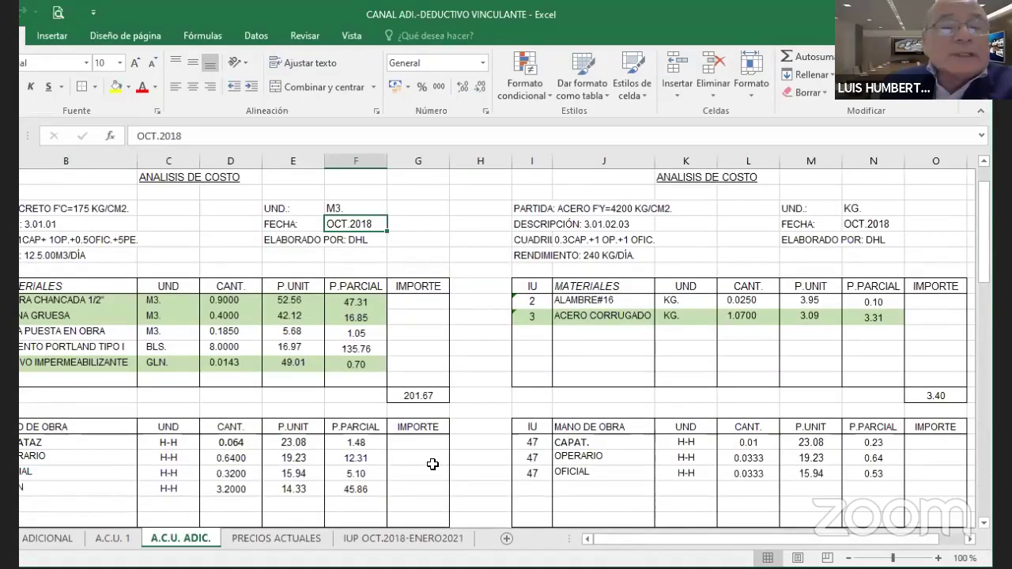
{"action": "scroll", "coordinate": [412, 409], "scroll_direction": "down", "scroll_amount": 5}
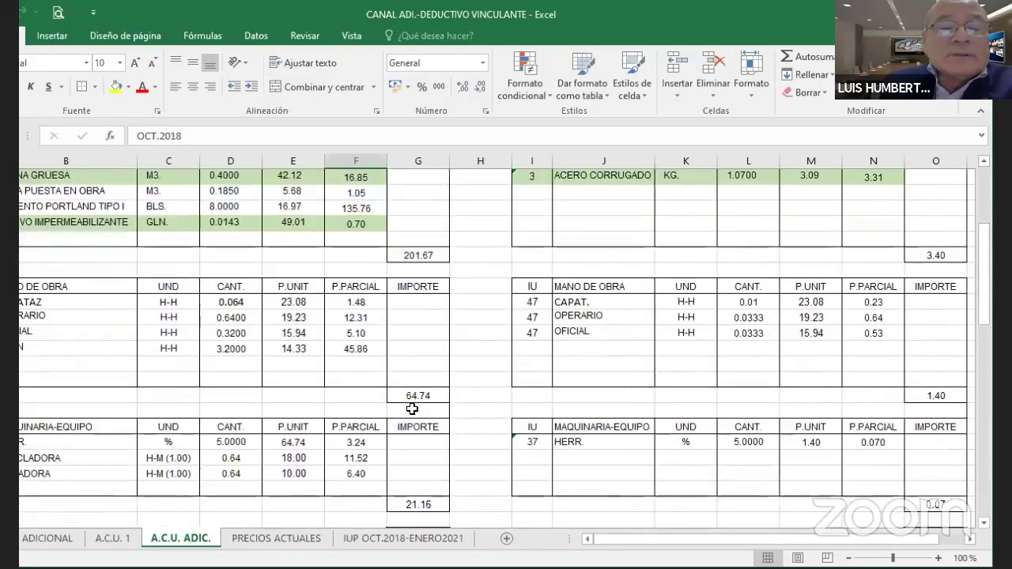
{"action": "scroll", "coordinate": [411, 409], "scroll_direction": "down", "scroll_amount": 1}
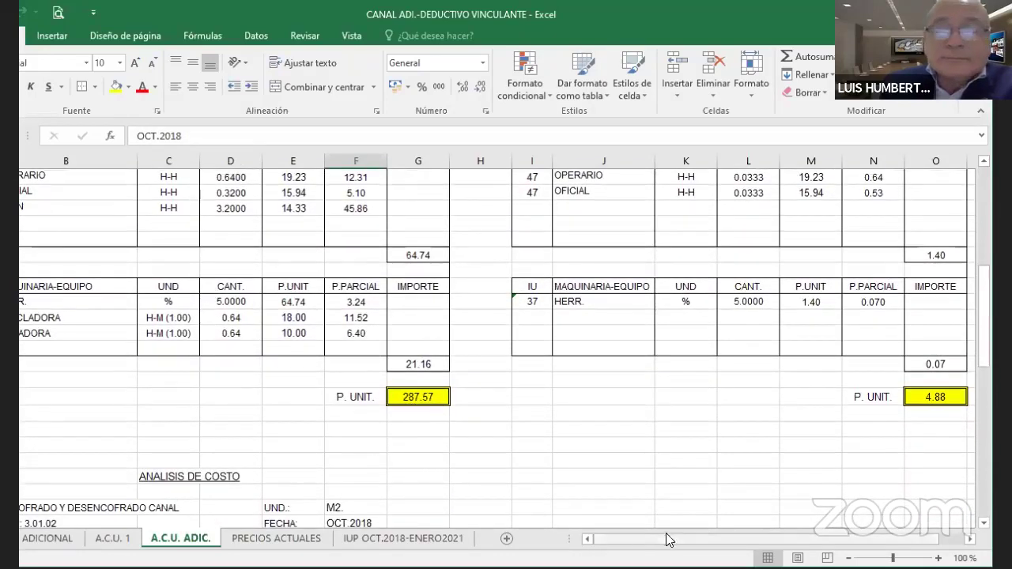
{"action": "left_click", "coordinate": [68, 541]}
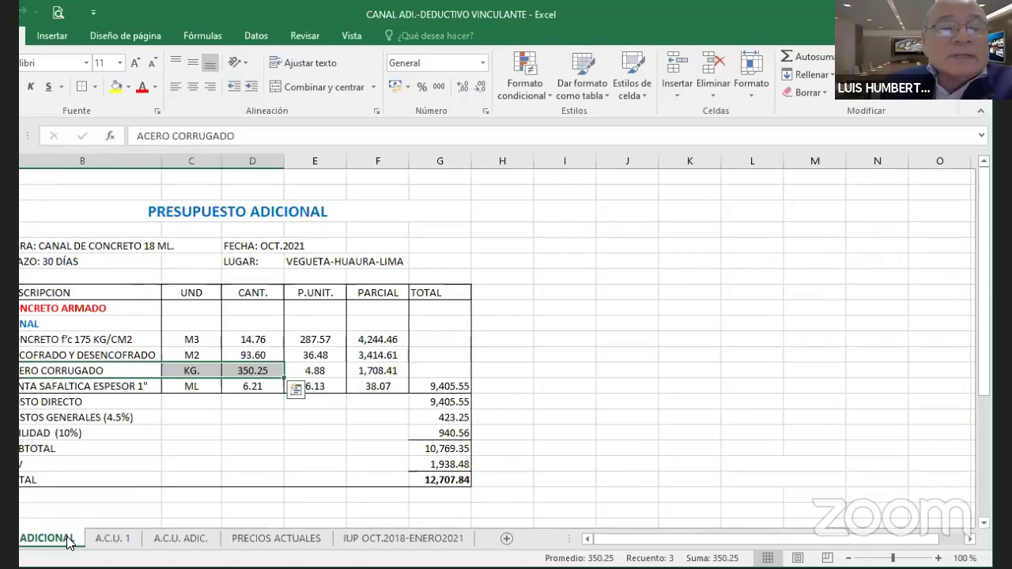
{"action": "double_click", "coordinate": [709, 16]}
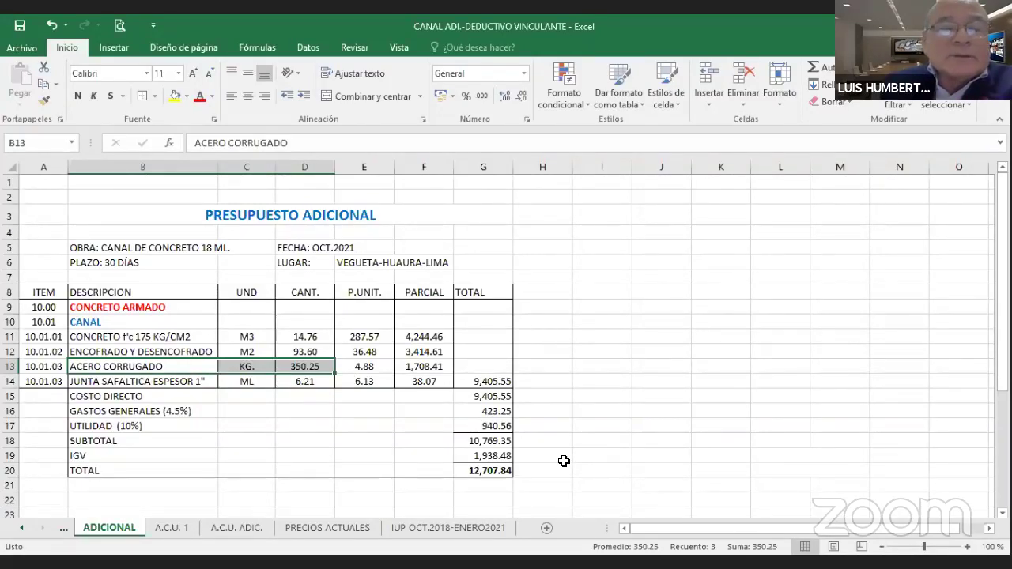
{"action": "left_click", "coordinate": [114, 413]}
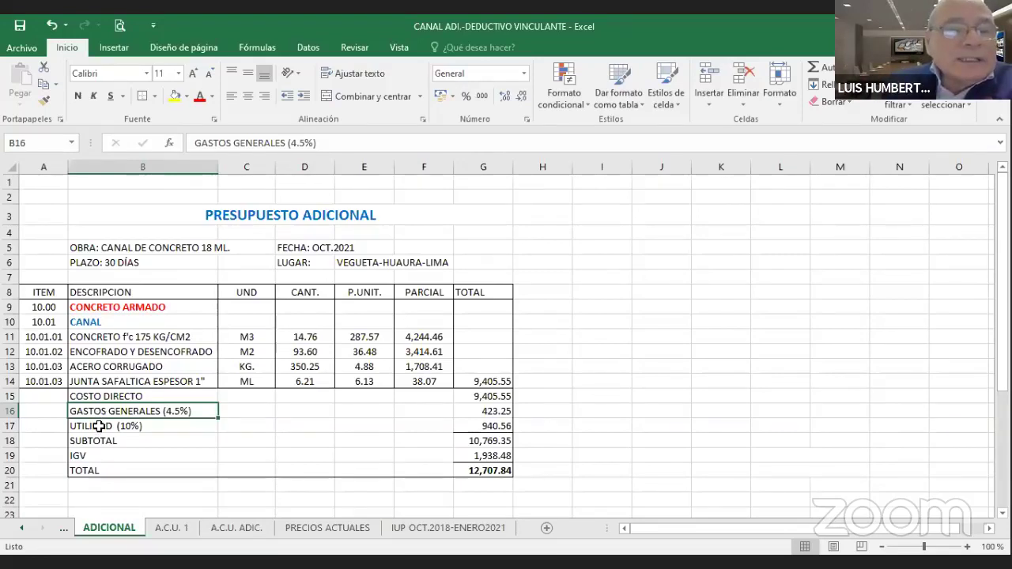
{"action": "left_click", "coordinate": [98, 426]}
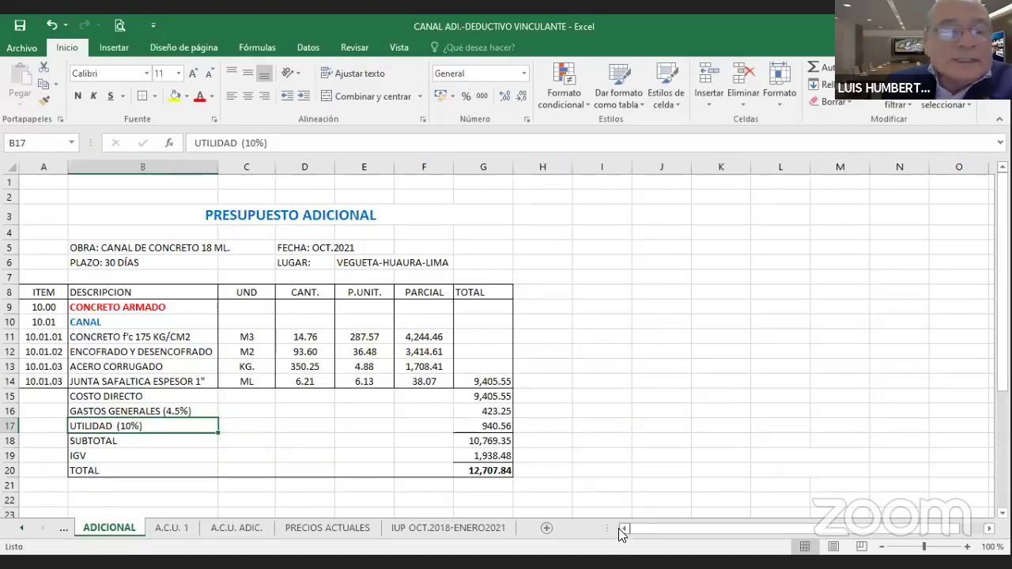
Step: In the ADICIONAL table on the PRESUP. sheet, calculate the PARCIAL of CONCRETO f'c 175 KG/CM2 in N17 as +L17*M17
{"action": "left_click", "coordinate": [22, 528]}
{"action": "left_click", "coordinate": [98, 534]}
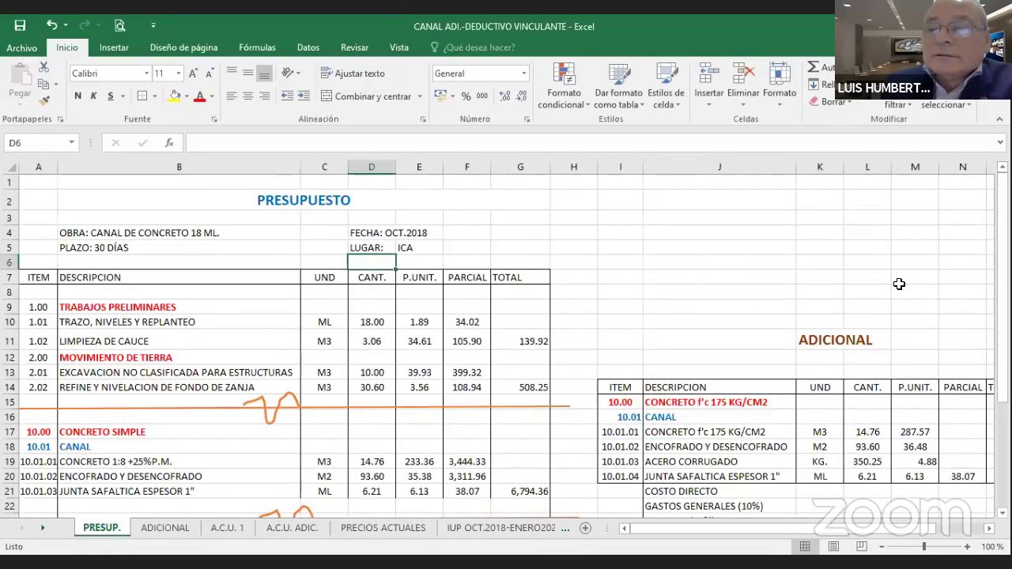
{"action": "scroll", "coordinate": [849, 400], "scroll_direction": "down", "scroll_amount": 1}
{"action": "left_click_drag", "start_coordinate": [805, 528], "coordinate": [852, 528]}
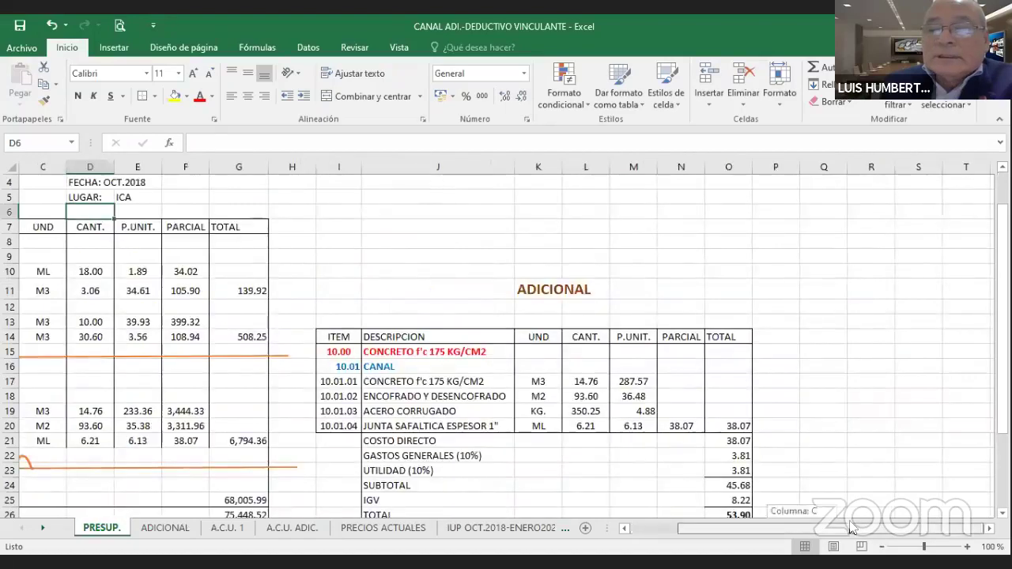
{"action": "scroll", "coordinate": [841, 465], "scroll_direction": "down", "scroll_amount": 2}
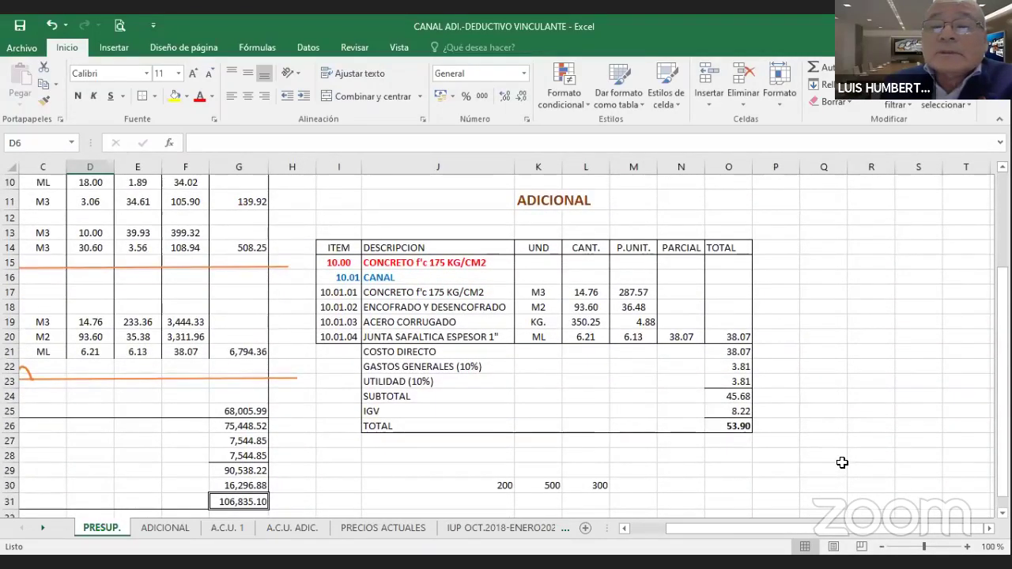
{"action": "left_click", "coordinate": [689, 297]}
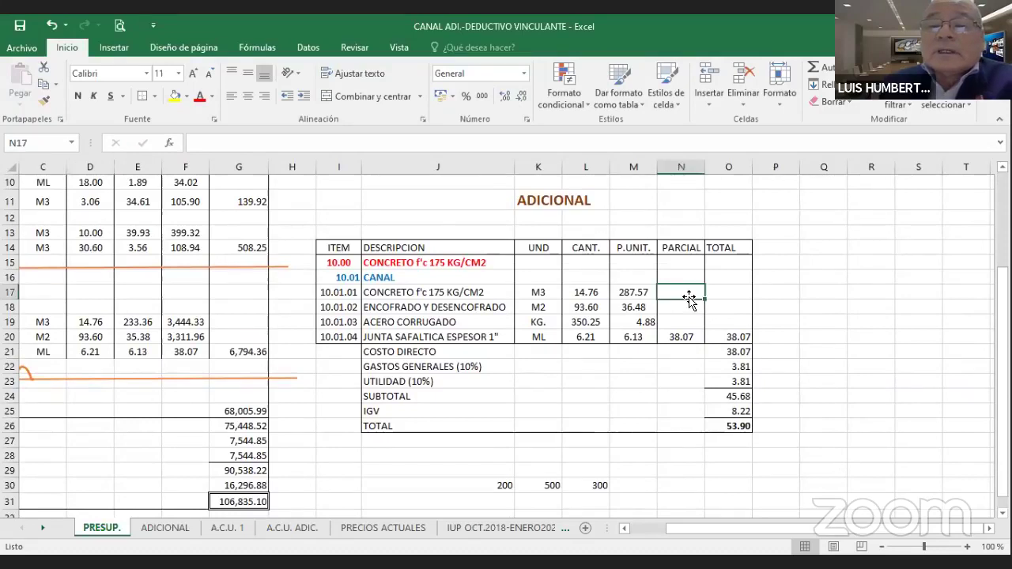
{"action": "type", "text": "+"}
{"action": "left_click", "coordinate": [587, 292]}
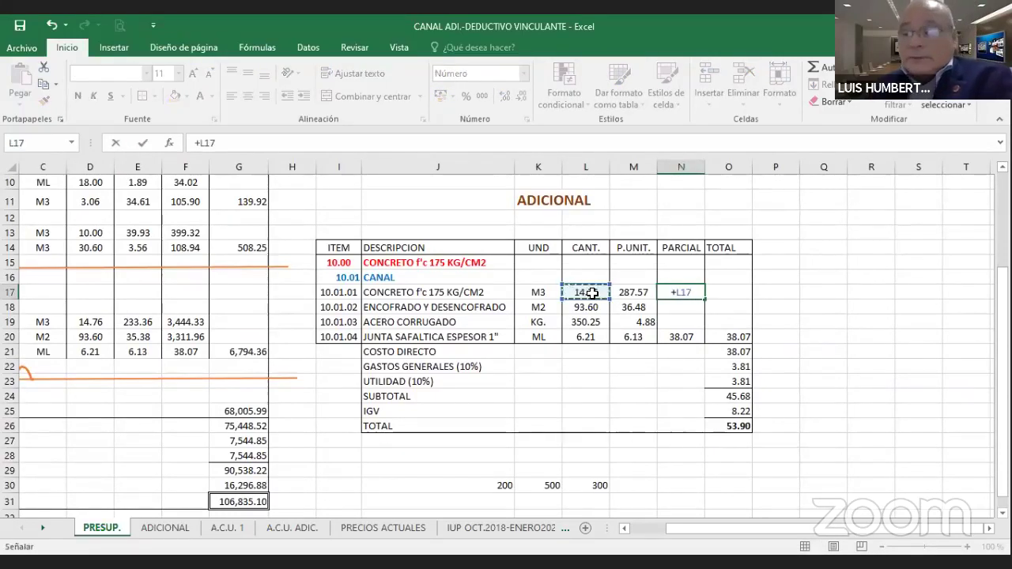
{"action": "type", "text": "*"}
{"action": "left_click", "coordinate": [630, 293]}
{"action": "key", "text": "Return"}
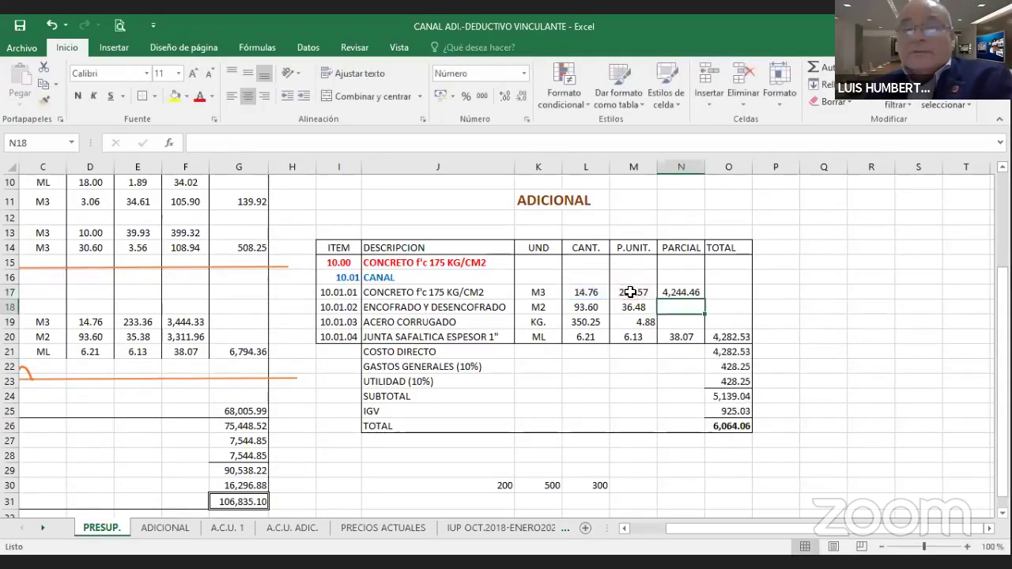
Step: Copy the N17 PARCIAL formula down to N19 for ENCOFRADO Y DESENCOFRADO and ACERO CORRUGADO
{"action": "left_click", "coordinate": [685, 293]}
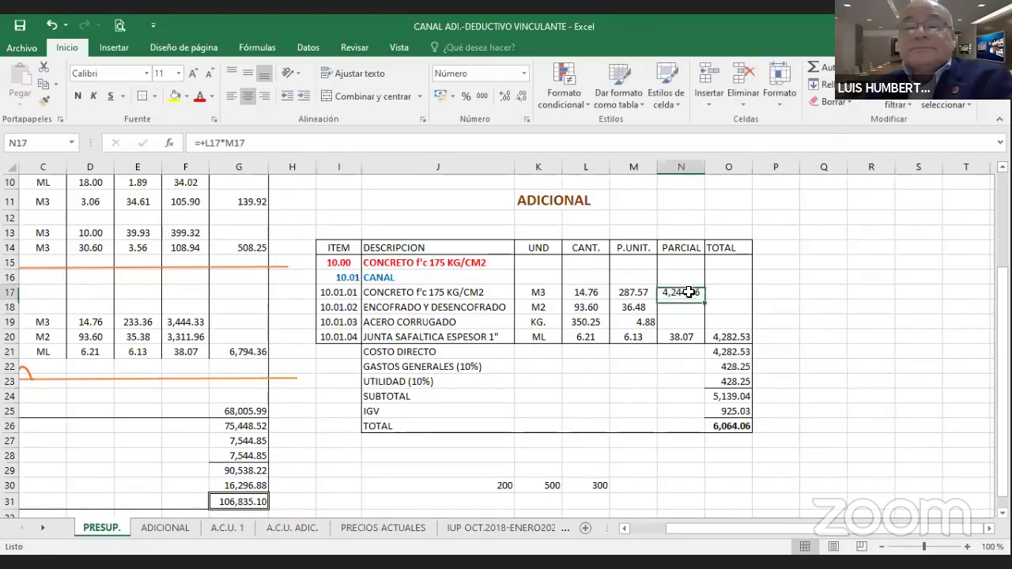
{"action": "left_click_drag", "start_coordinate": [703, 304], "coordinate": [704, 324]}
{"action": "left_click", "coordinate": [846, 363]}
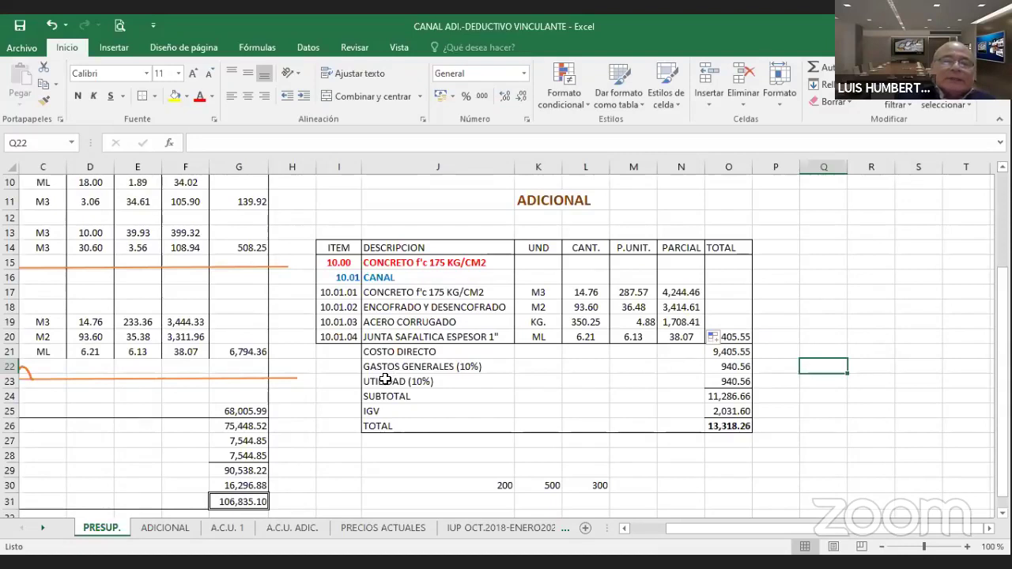
{"action": "left_click", "coordinate": [385, 380]}
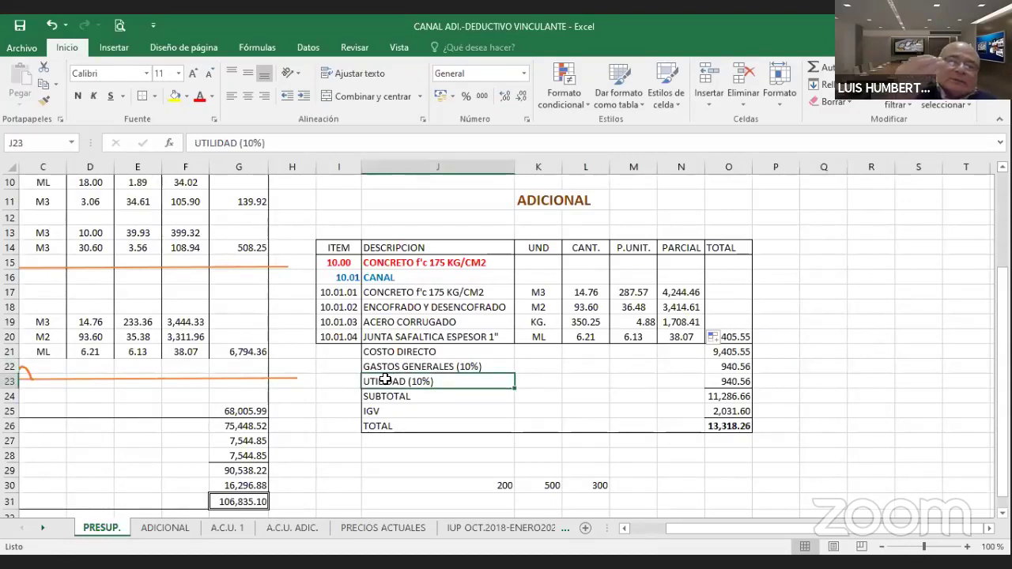